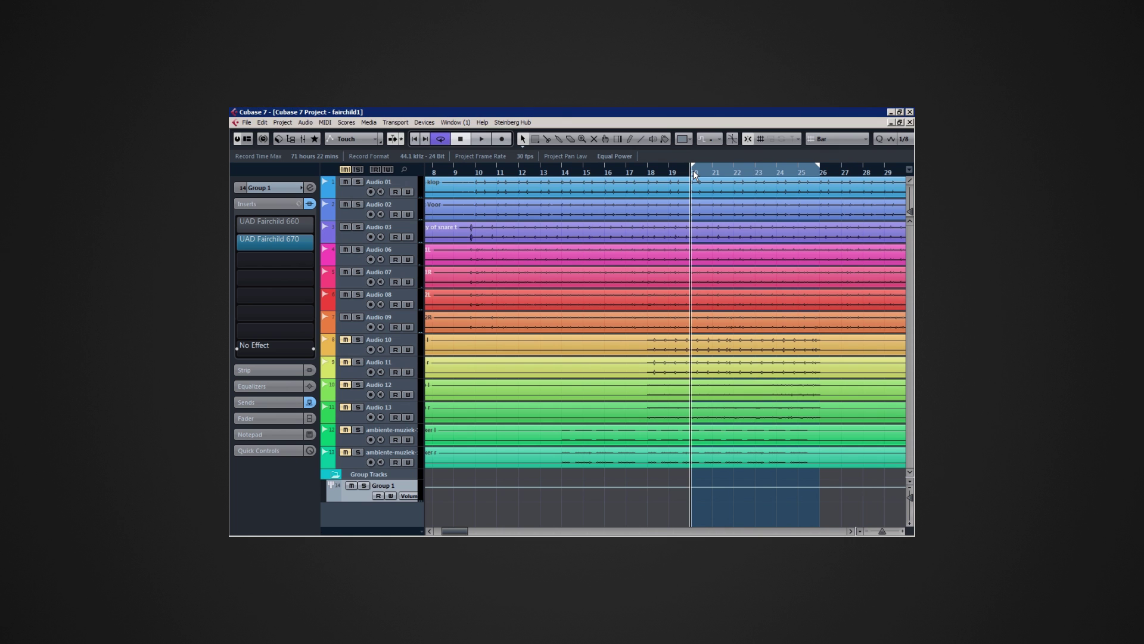
# Audition the bar 20 to 26 loop with tracks Audio 10 through the last ambiente-muziek track unmuted, and mute them again.
pyautogui.press('g')
pyautogui.press('g')
pyautogui.press('h')
pyautogui.press('h')
pyautogui.press('h')
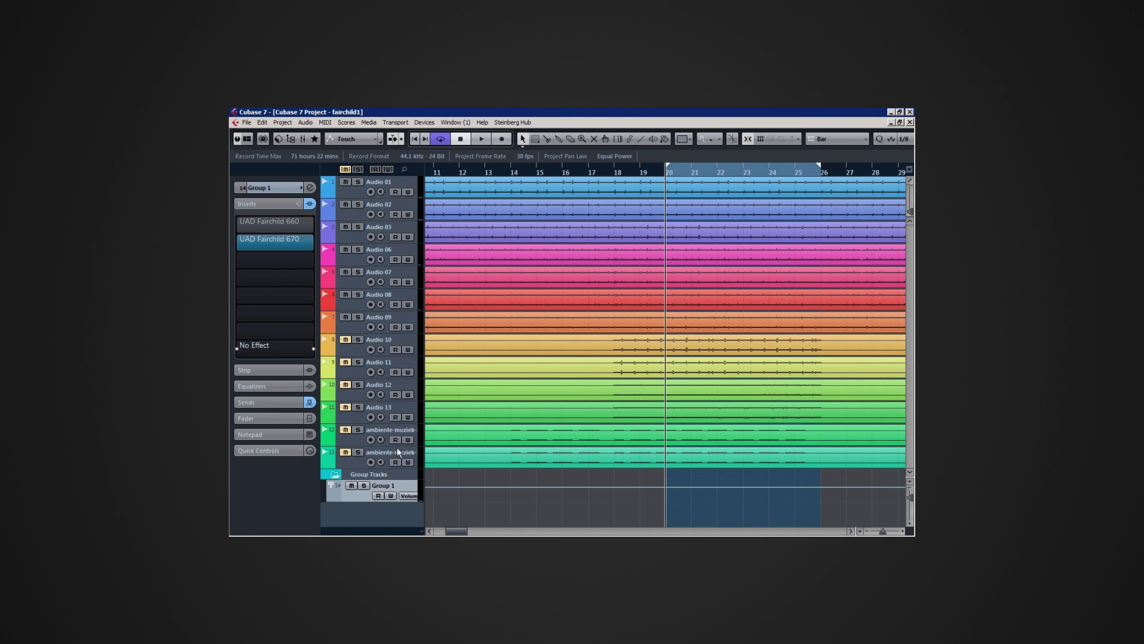
pyautogui.click(394, 336)
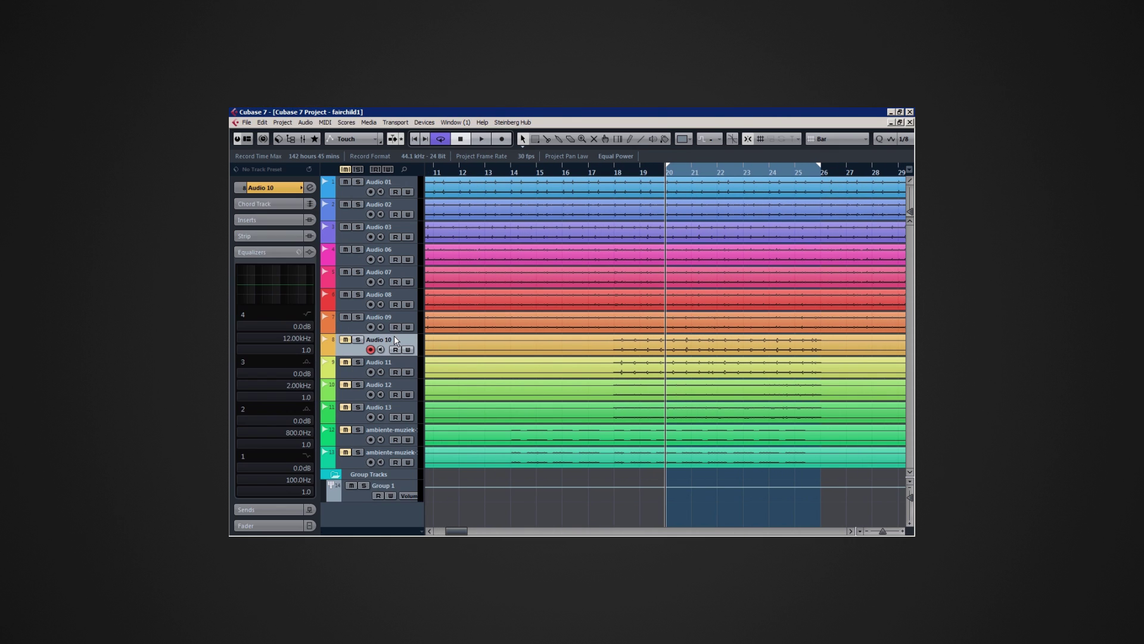
pyautogui.keyDown('shift'); pyautogui.click(406, 452); pyautogui.keyUp('shift')
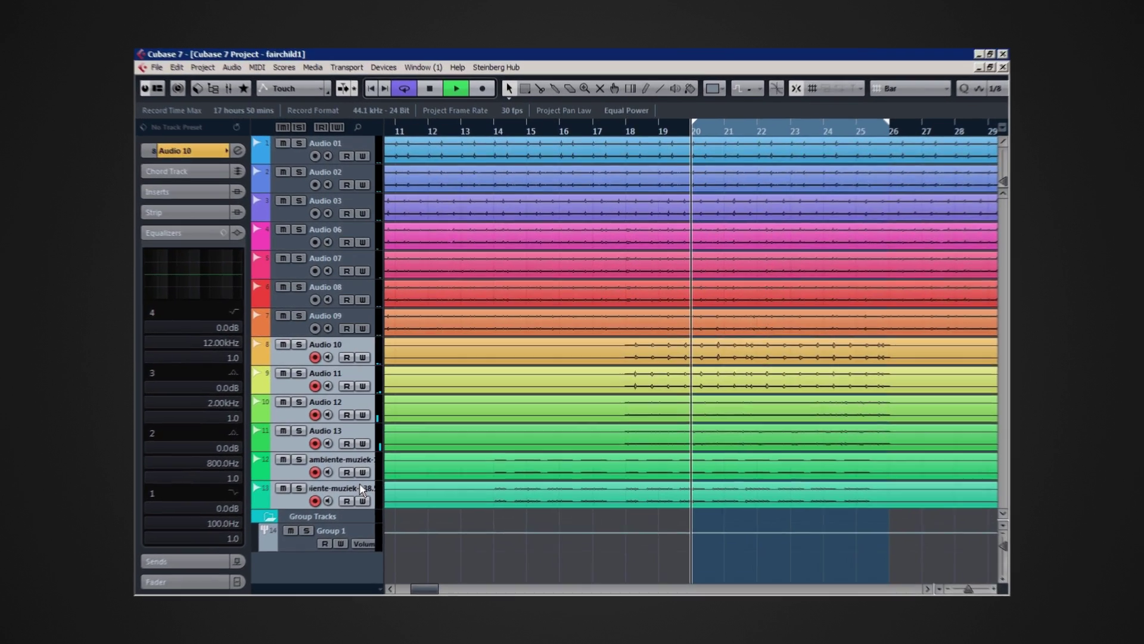
pyautogui.press('space')
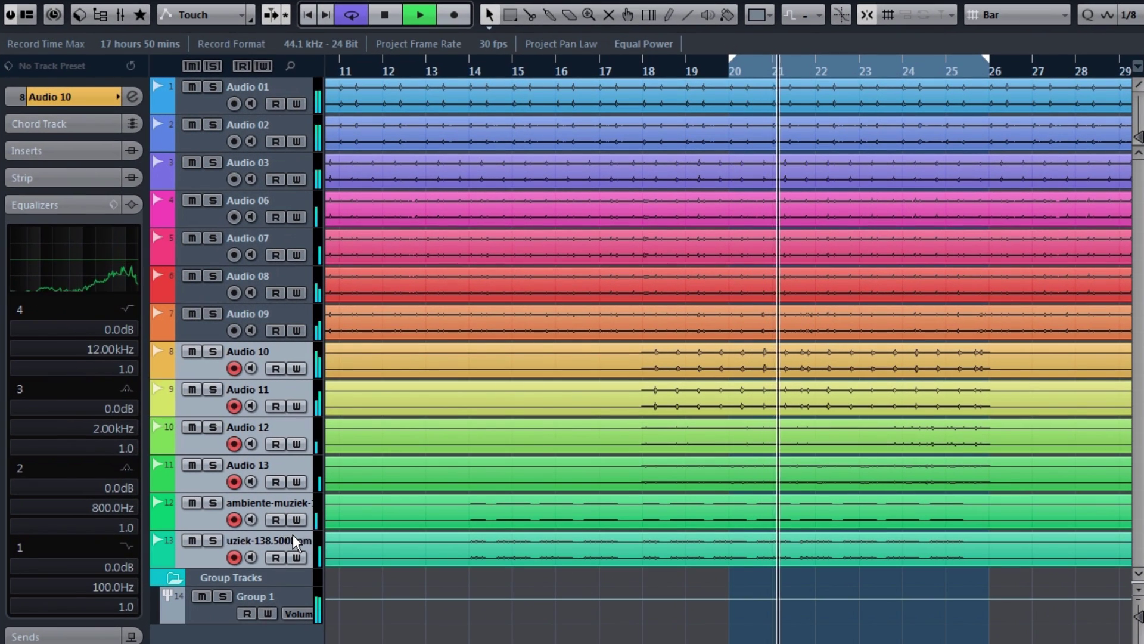
pyautogui.press('space')
pyautogui.press('m')
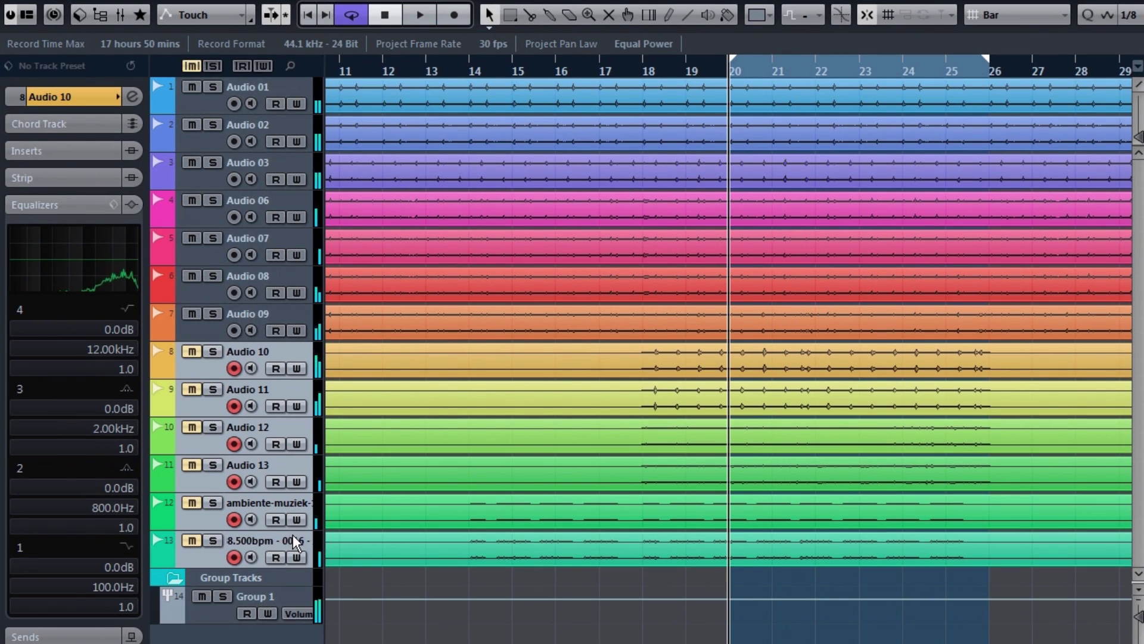
# Open the UAD Fairchild 670 inserted on Group 1 and unlink its left and right controls.
pyautogui.click(293, 597)
pyautogui.click(90, 184)
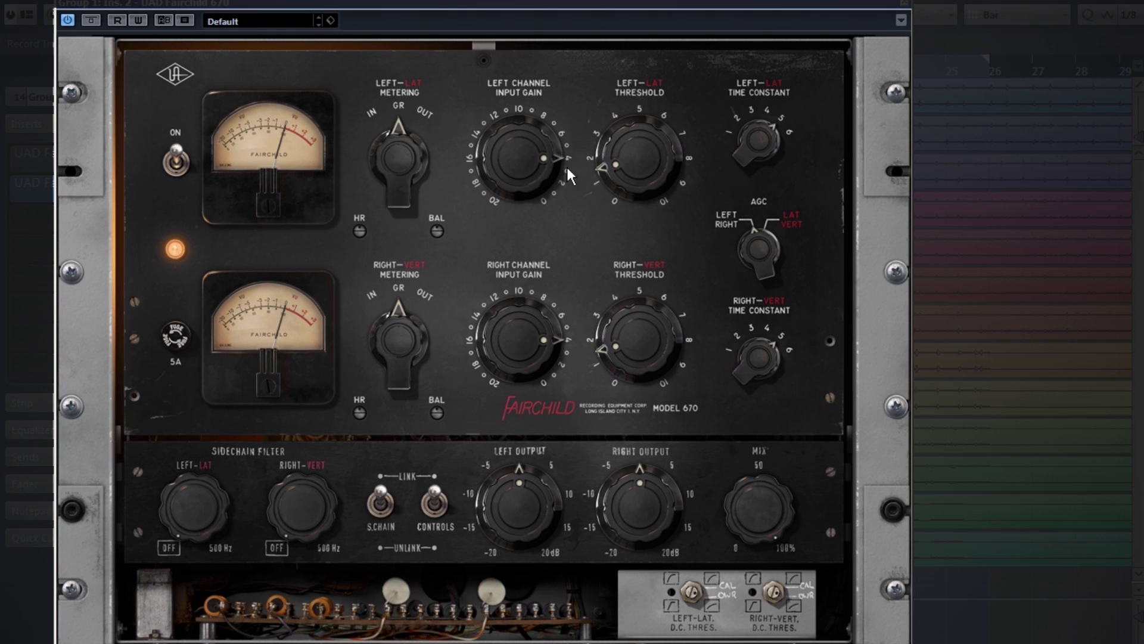
pyautogui.moveTo(382, 146); pyautogui.dragTo(364, 128)
pyautogui.moveTo(531, 141)
pyautogui.mouseDown()
pyautogui.moveTo(526, 179)
pyautogui.moveTo(529, 120)
pyautogui.moveTo(538, 206)
pyautogui.moveTo(538, 137)
pyautogui.mouseUp()
pyautogui.moveTo(435, 502); pyautogui.dragTo(432, 539)
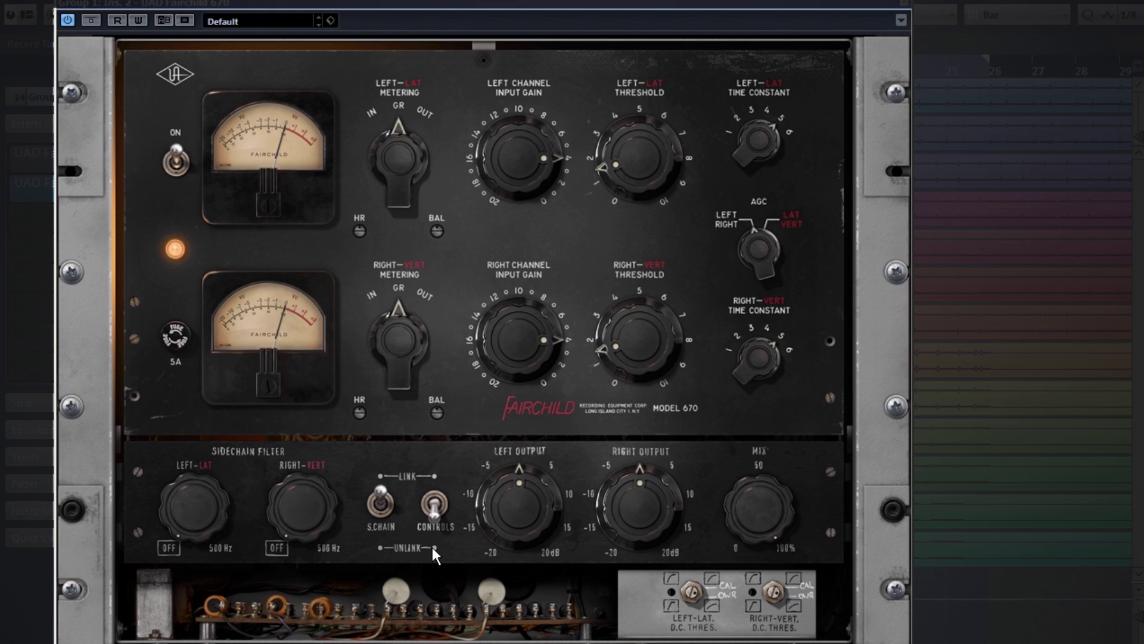
# Adjust the input gains independently, moving the right channel to about 16, and link the controls again.
pyautogui.moveTo(528, 154)
pyautogui.mouseDown()
pyautogui.moveTo(528, 194)
pyautogui.moveTo(524, 117)
pyautogui.moveTo(521, 173)
pyautogui.moveTo(522, 145)
pyautogui.mouseUp()
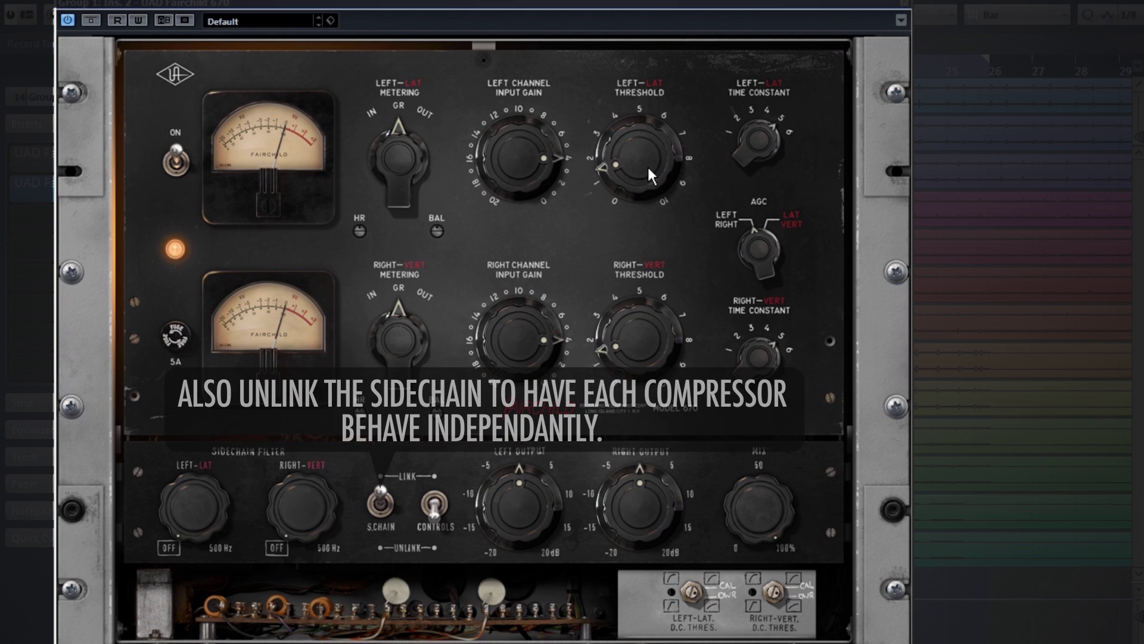
pyautogui.moveTo(506, 143)
pyautogui.mouseDown()
pyautogui.moveTo(506, 197)
pyautogui.moveTo(511, 115)
pyautogui.moveTo(512, 149)
pyautogui.mouseUp()
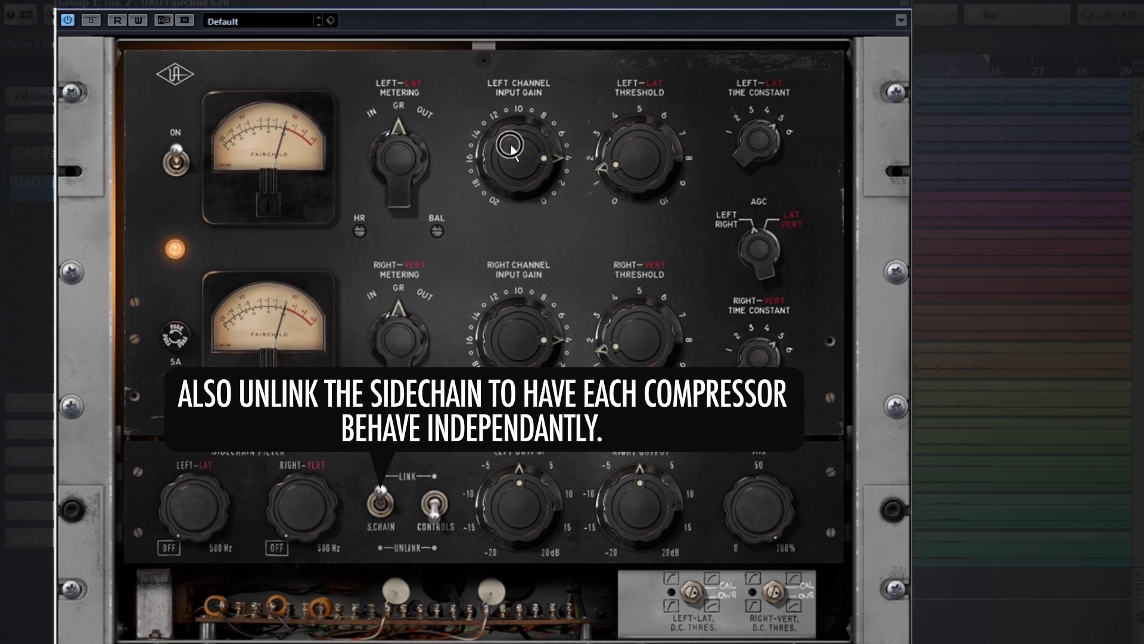
pyautogui.click(435, 506)
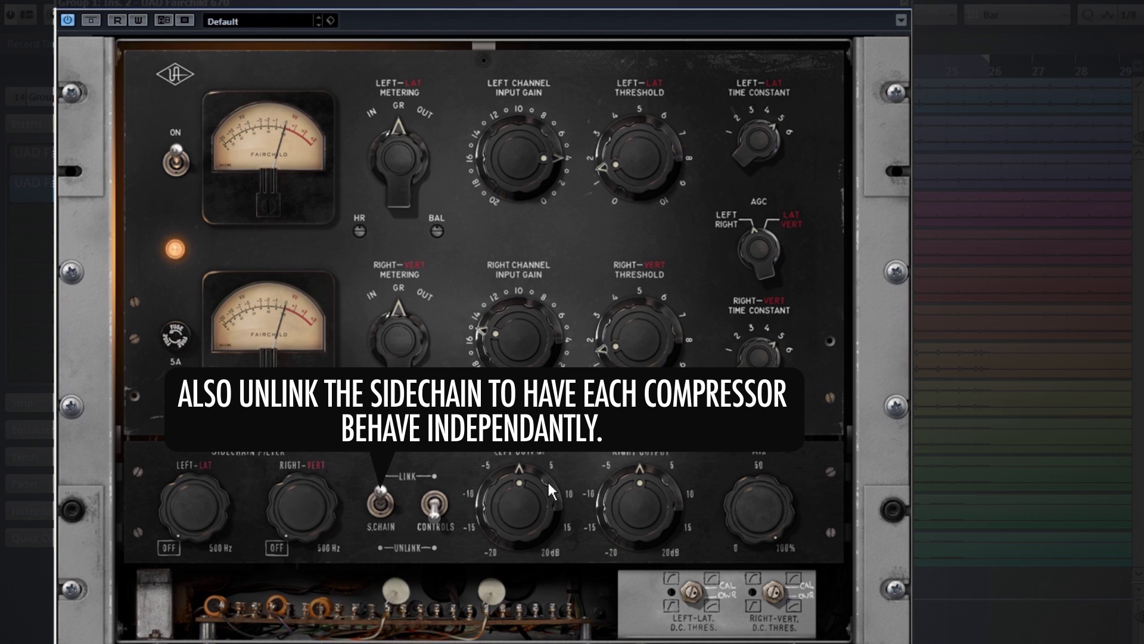
pyautogui.click(435, 495)
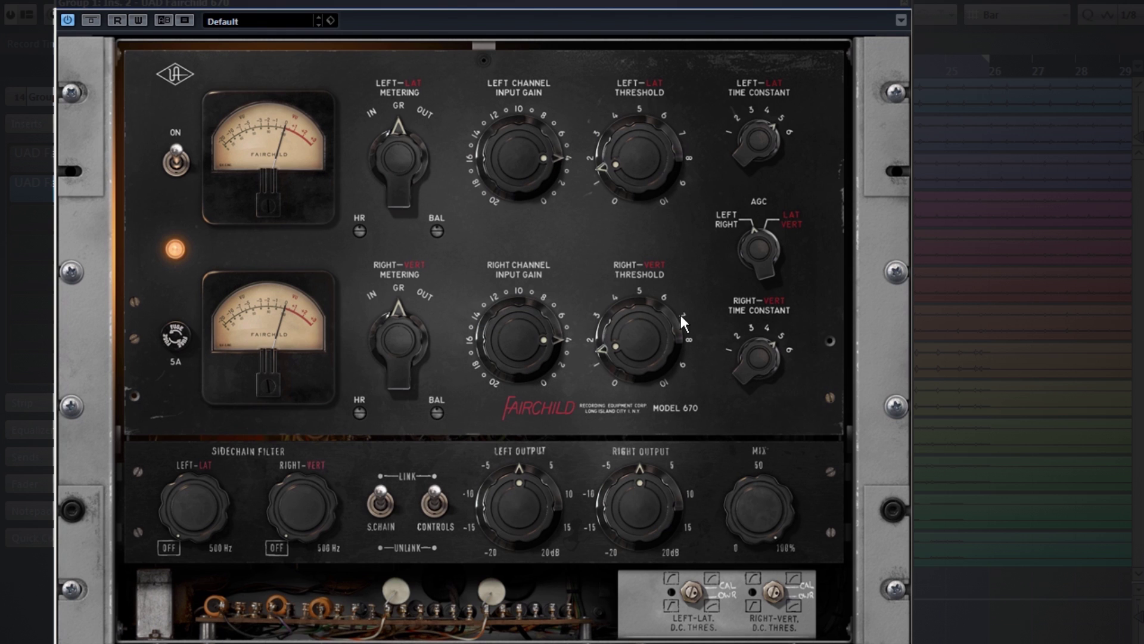
# Set only the right threshold to about 7 with the controls unlinked, and link the controls again.
pyautogui.moveTo(434, 495); pyautogui.dragTo(435, 548)
pyautogui.moveTo(633, 301); pyautogui.dragTo(593, 312)
pyautogui.moveTo(540, 374); pyautogui.dragTo(541, 374)
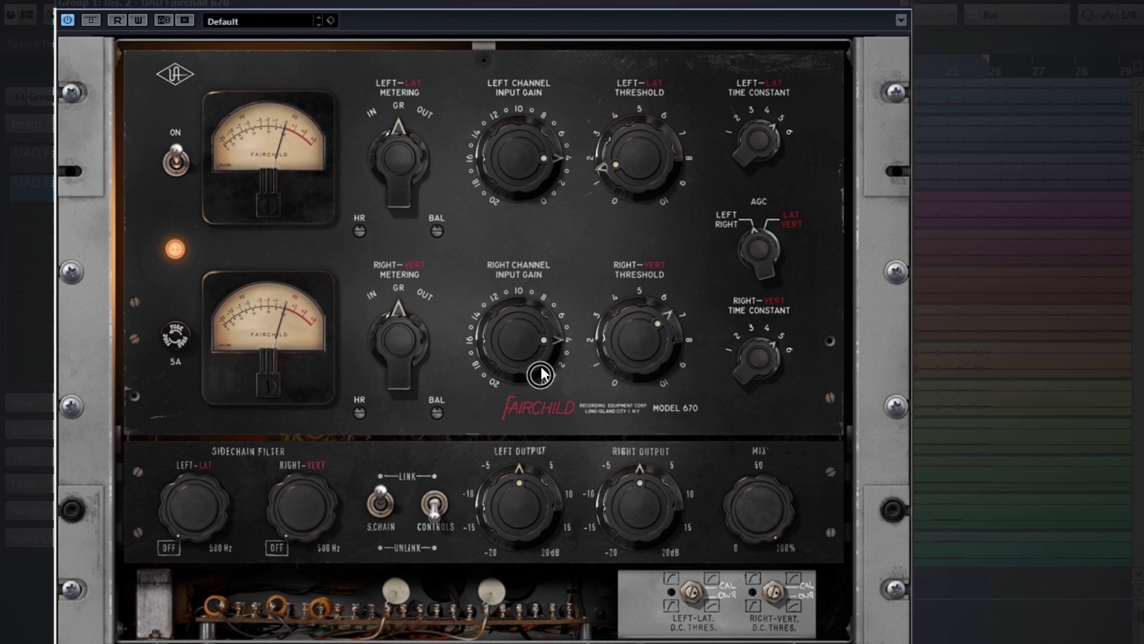
pyautogui.click(435, 500)
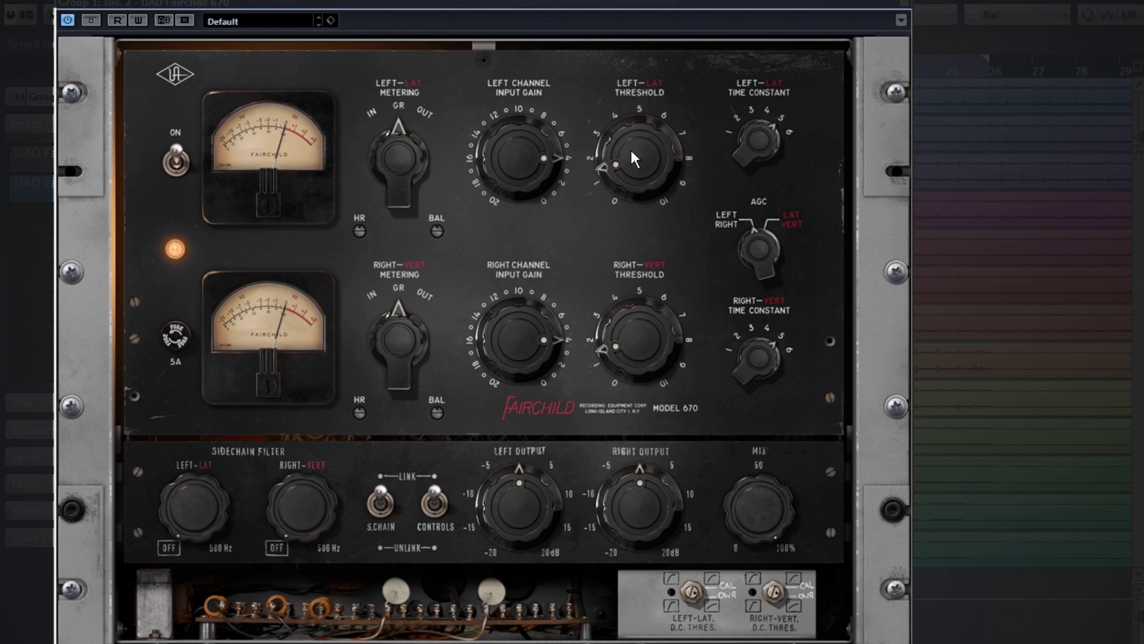
# Raise the linked thresholds to about 7, set the linked input gains to 0, and lower the thresholds again.
pyautogui.moveTo(631, 152); pyautogui.dragTo(626, 62)
pyautogui.moveTo(531, 173); pyautogui.dragTo(528, 117)
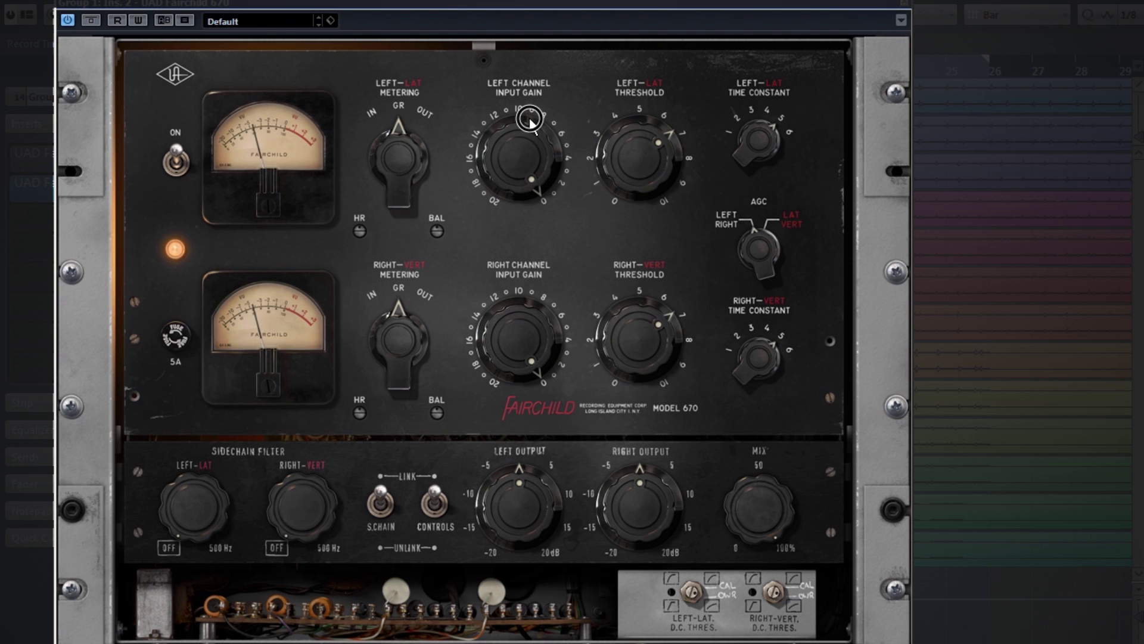
pyautogui.moveTo(646, 168); pyautogui.dragTo(682, 293)
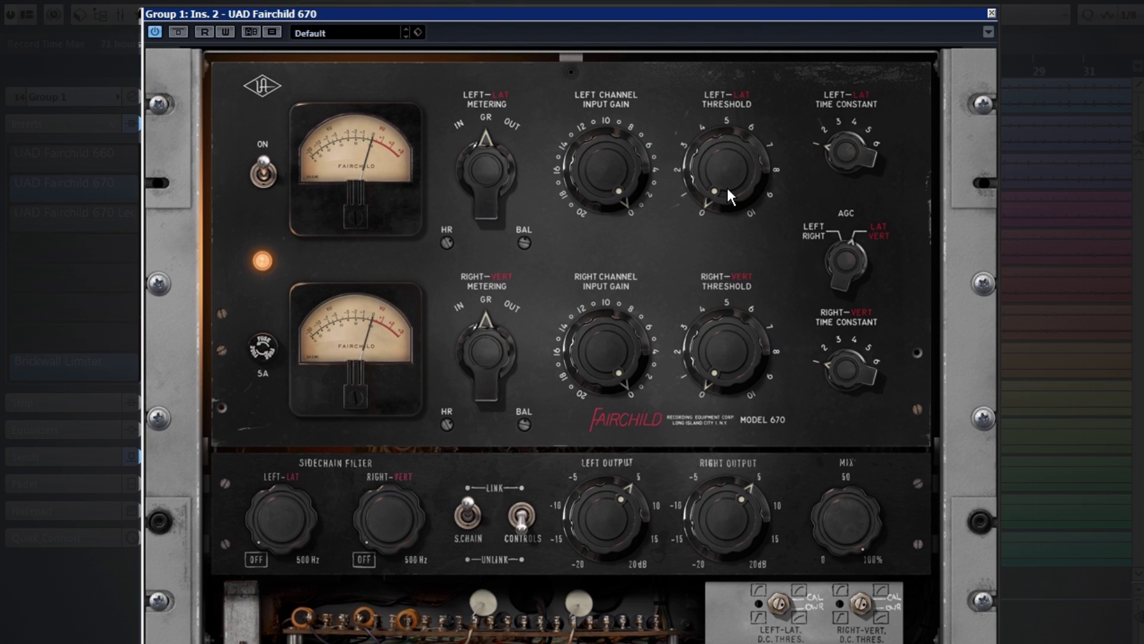
# Try the Lat and Vert thresholds separately, raising Vert to 10 and returning it to 0.
pyautogui.moveTo(729, 192)
pyautogui.mouseDown()
pyautogui.moveTo(706, 66)
pyautogui.moveTo(710, 9)
pyautogui.moveTo(699, 6)
pyautogui.moveTo(681, 117)
pyautogui.moveTo(717, 195)
pyautogui.mouseUp()
pyautogui.moveTo(719, 366); pyautogui.dragTo(717, 162)
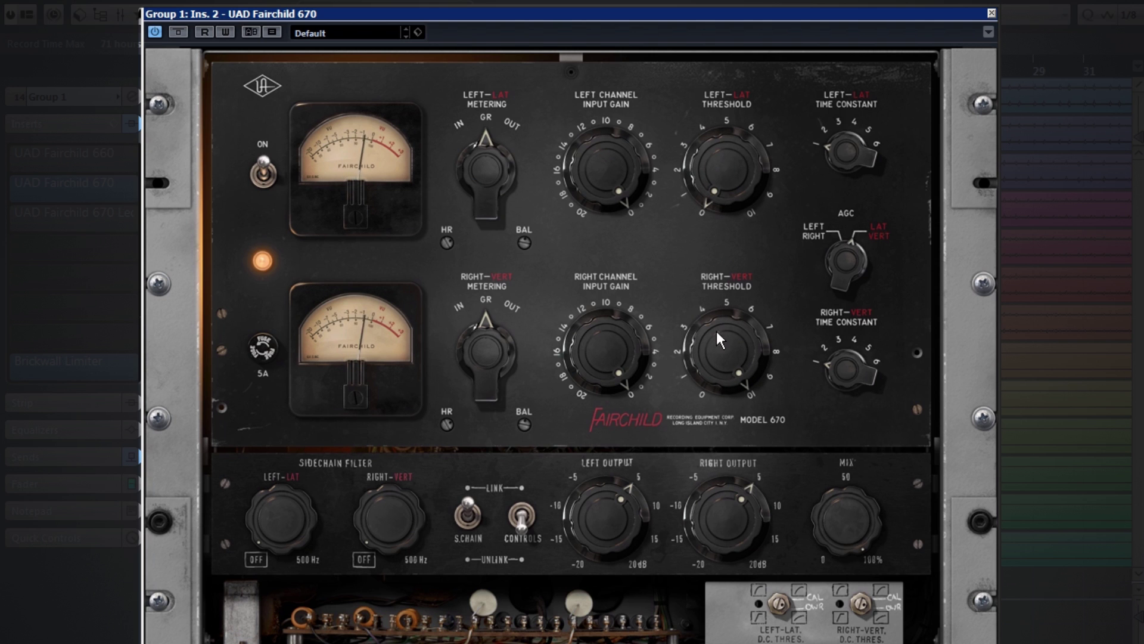
pyautogui.moveTo(721, 337); pyautogui.dragTo(720, 524)
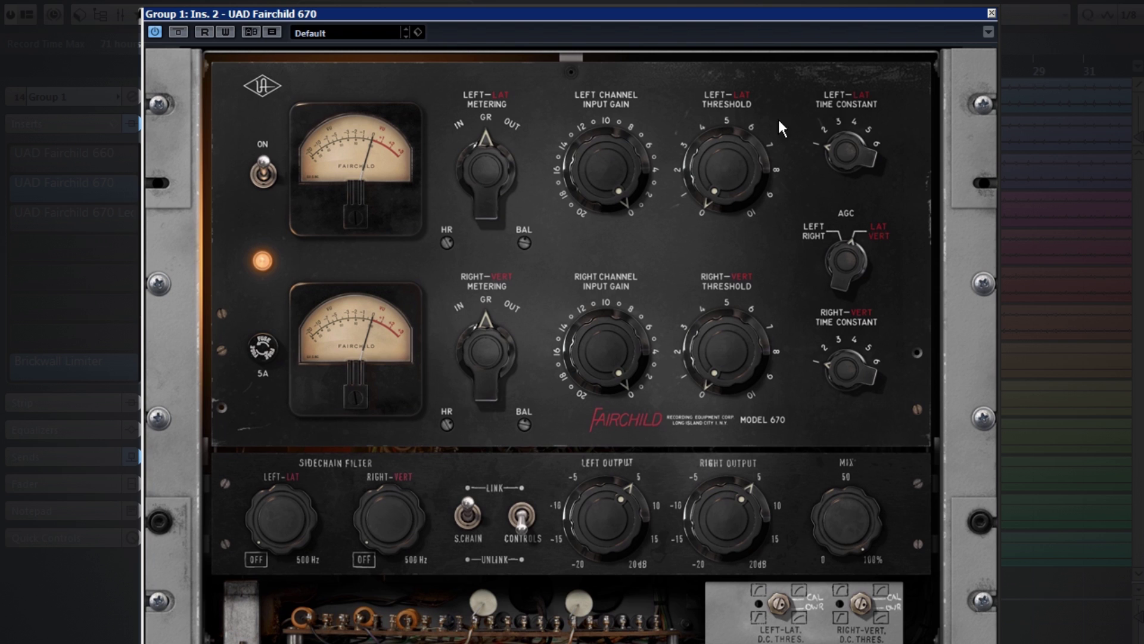
# Set the Lat threshold to about 1.5 and the Vert threshold to about 4.5, and toggle the sidechain link.
pyautogui.moveTo(721, 179); pyautogui.dragTo(706, 115)
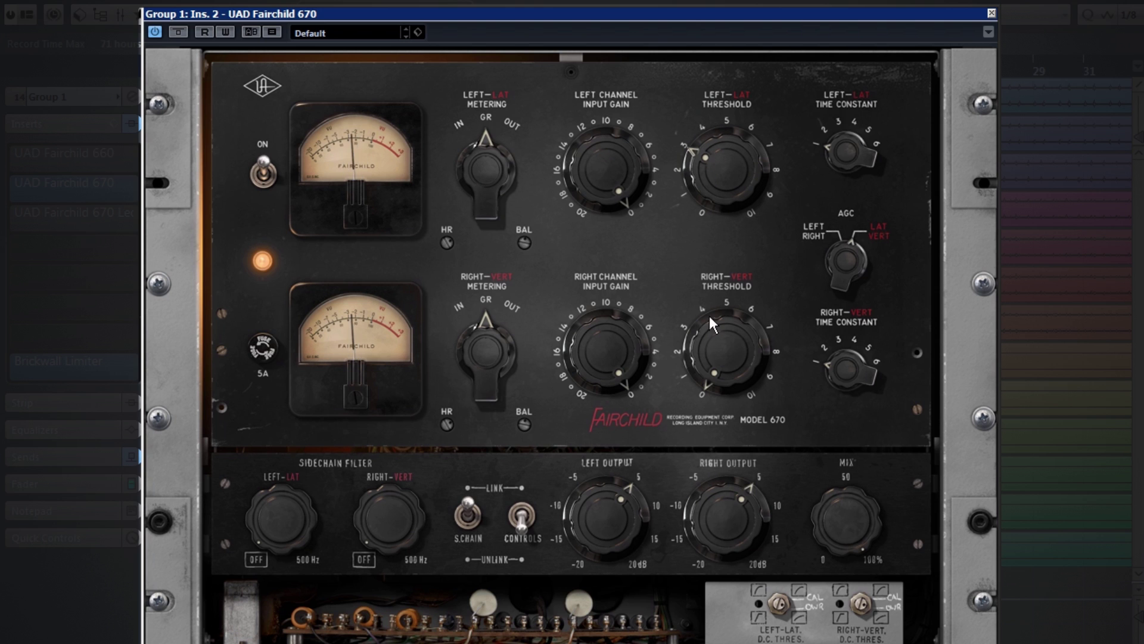
pyautogui.click(713, 192)
pyautogui.moveTo(713, 191)
pyautogui.mouseDown()
pyautogui.moveTo(692, 172)
pyautogui.moveTo(711, 175)
pyautogui.mouseUp()
pyautogui.moveTo(708, 172); pyautogui.dragTo(709, 177)
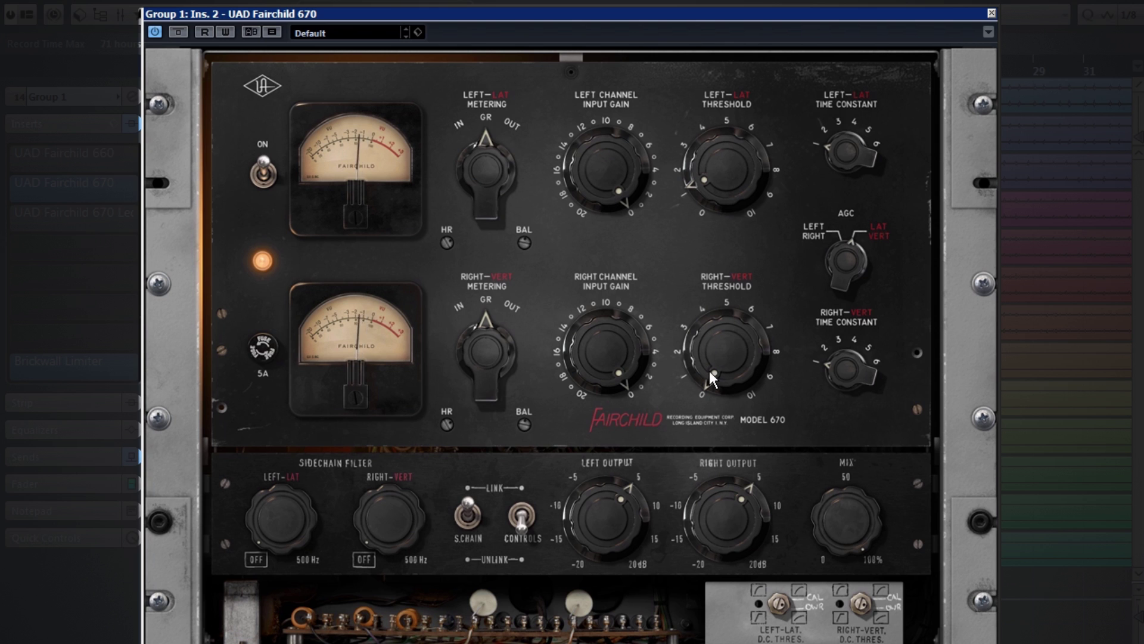
pyautogui.moveTo(710, 371); pyautogui.dragTo(691, 272)
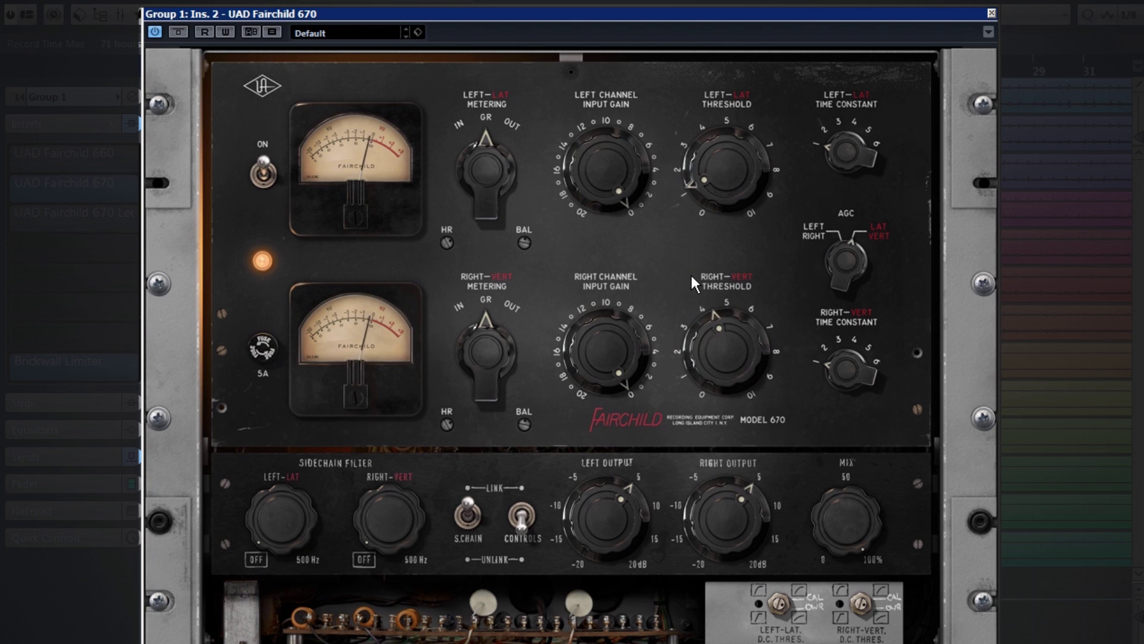
pyautogui.click(473, 516)
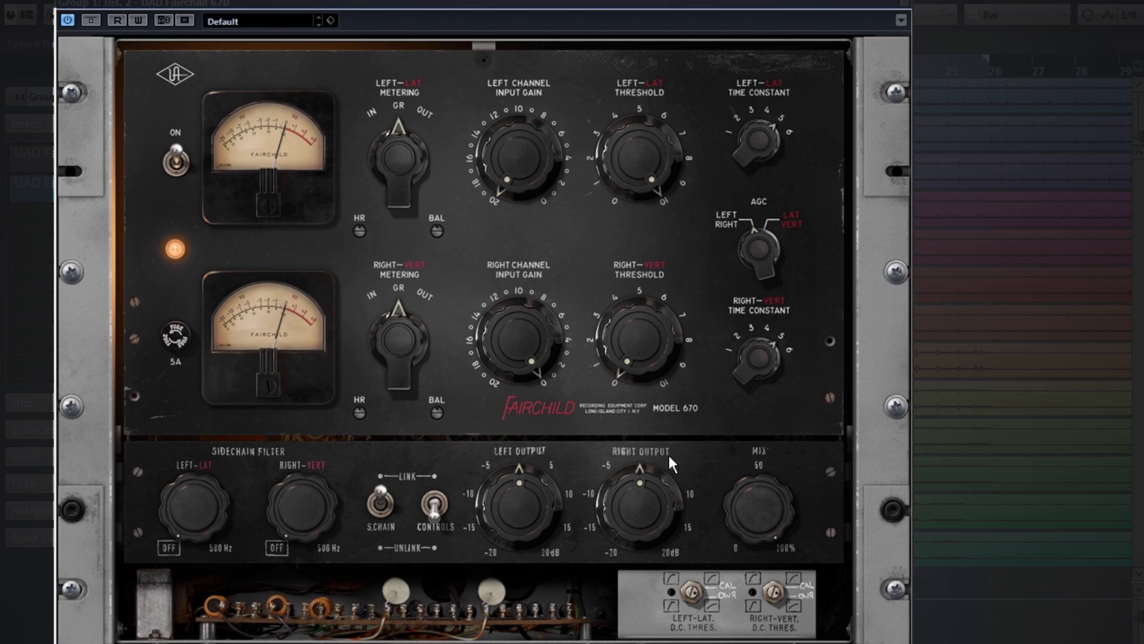
# Link the left and right controls, and set the threshold to about 3 and the input gain to 0 on both channels.
pyautogui.click(428, 506)
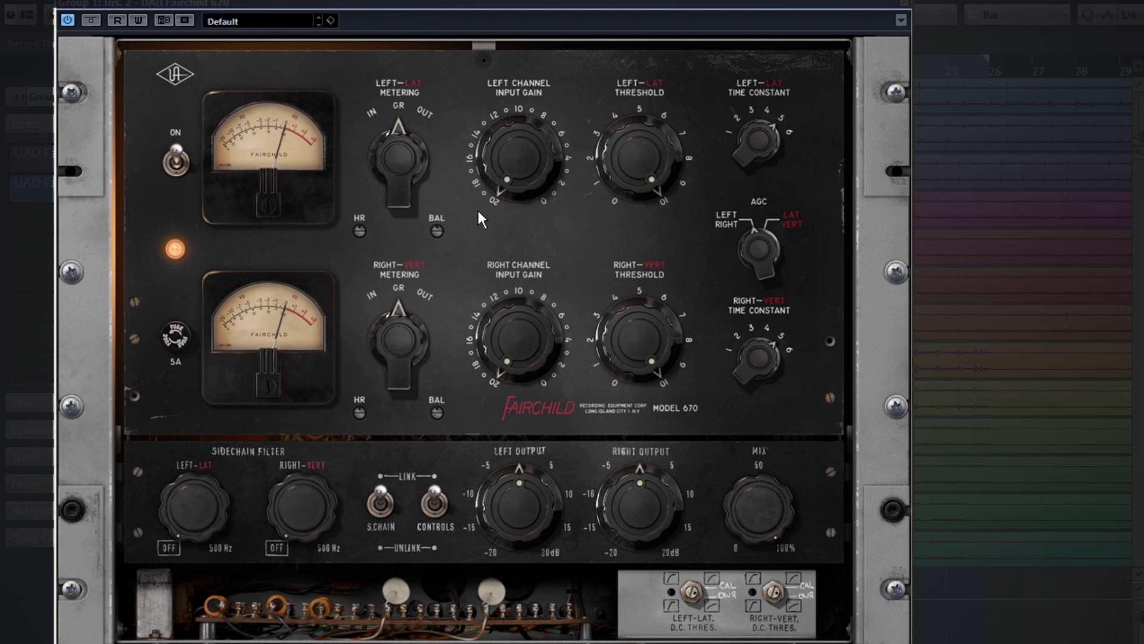
pyautogui.moveTo(632, 156); pyautogui.dragTo(621, 291)
pyautogui.moveTo(659, 159); pyautogui.dragTo(646, 113)
pyautogui.moveTo(513, 180); pyautogui.dragTo(491, 10)
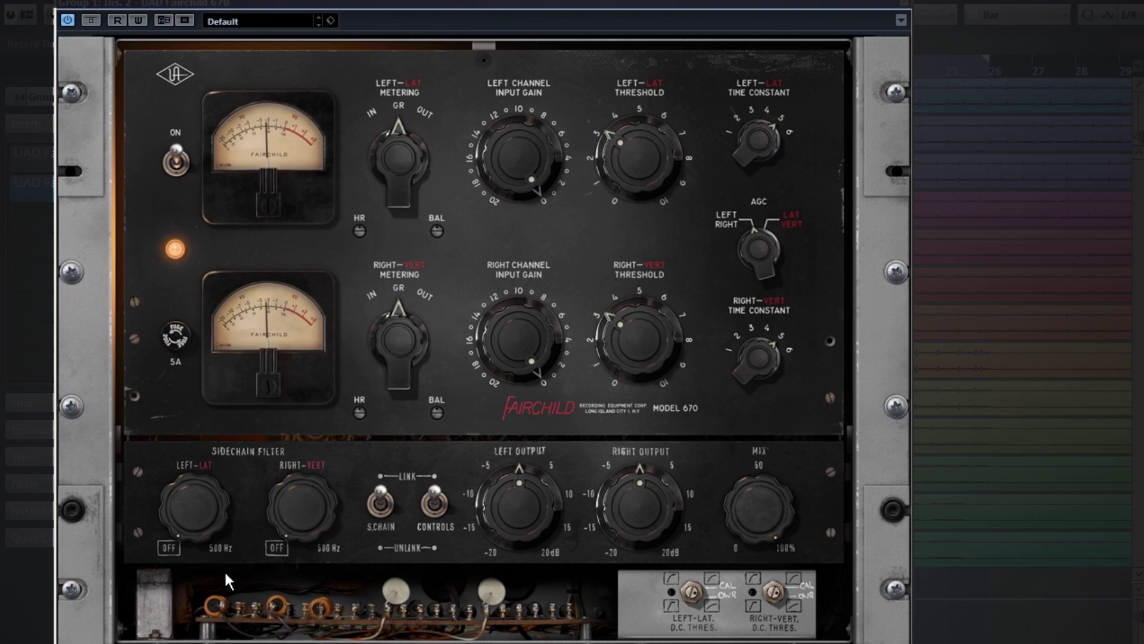
# Set the left sidechain filter to 500 Hz and raise the linked thresholds to 10.
pyautogui.moveTo(193, 513); pyautogui.dragTo(210, 344)
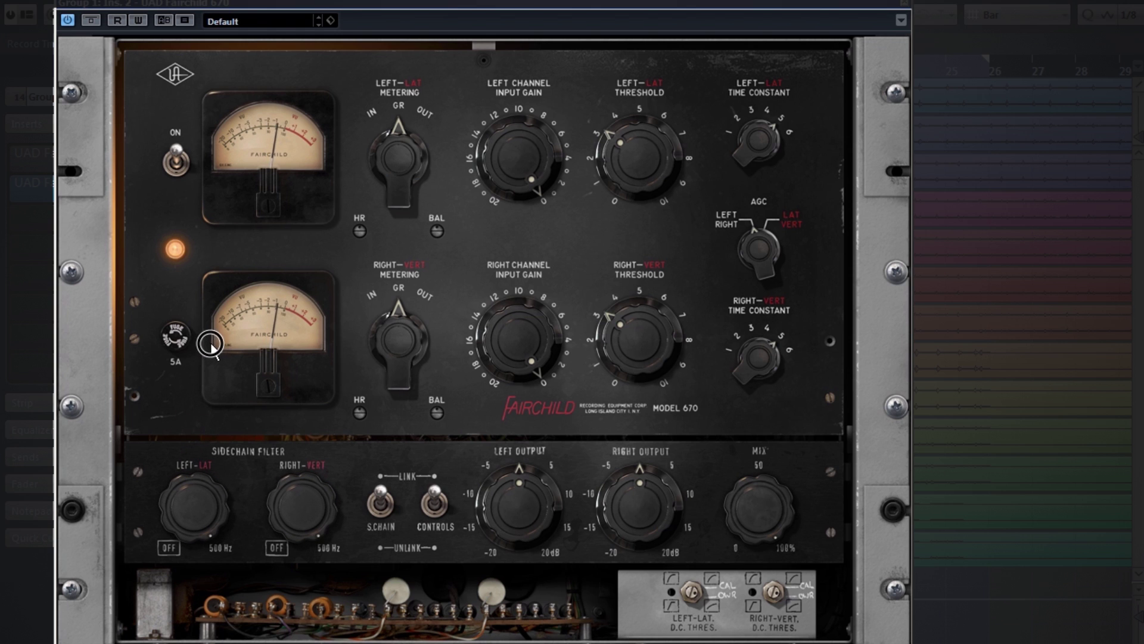
pyautogui.moveTo(627, 170); pyautogui.dragTo(654, 8)
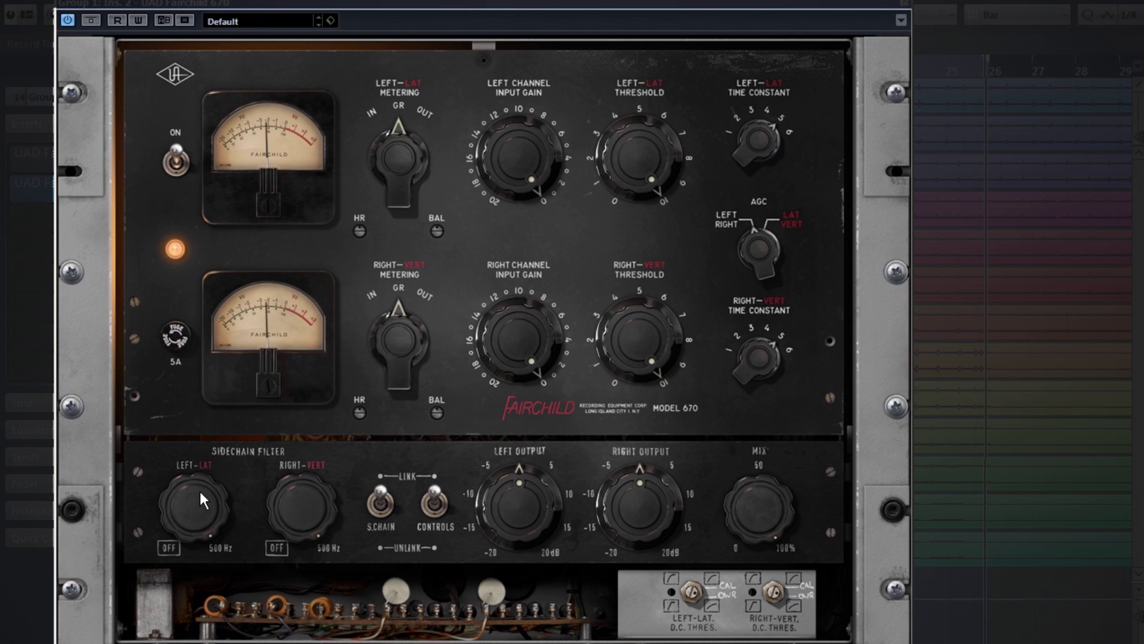
# Compare the compression with the left sidechain filter off and at 500 Hz, leaving the filter off.
pyautogui.click(170, 547)
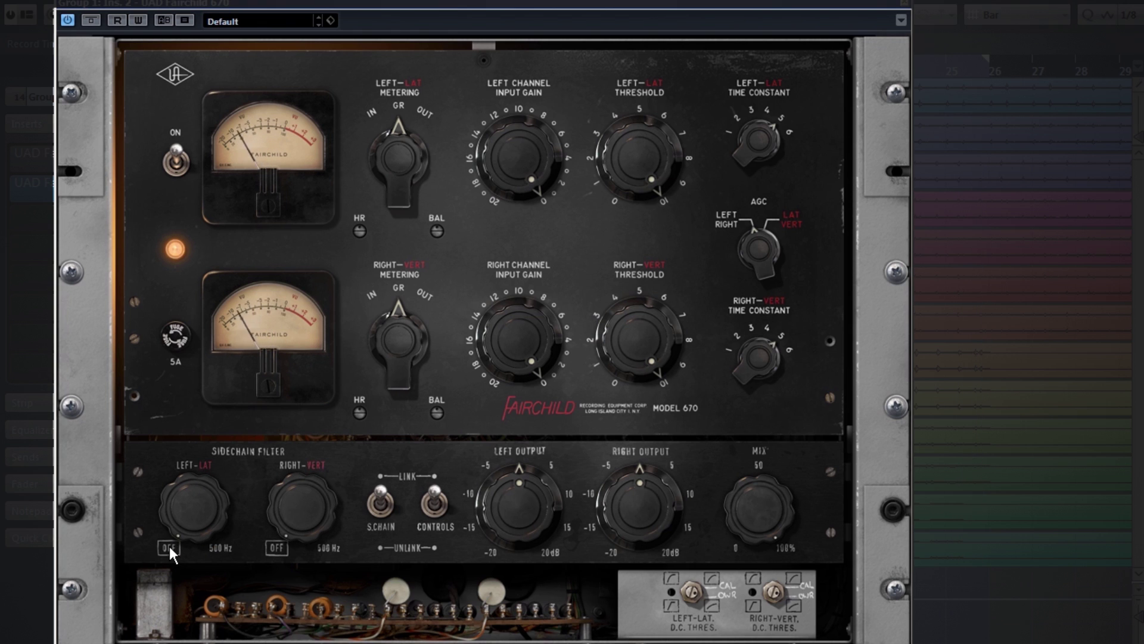
pyautogui.click(170, 547)
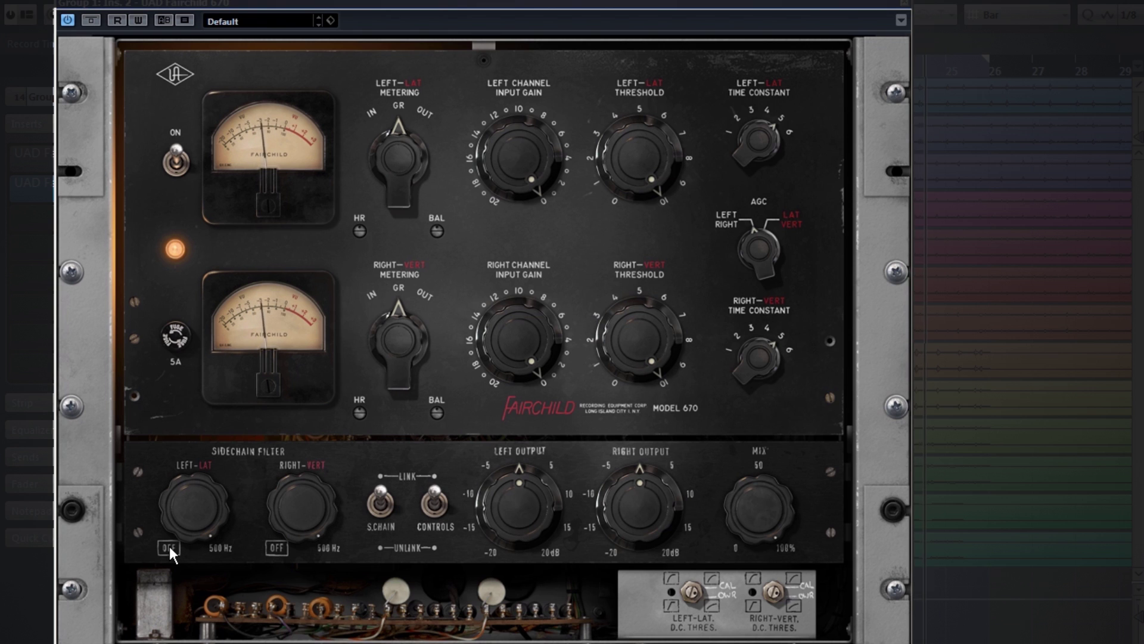
pyautogui.click(169, 547)
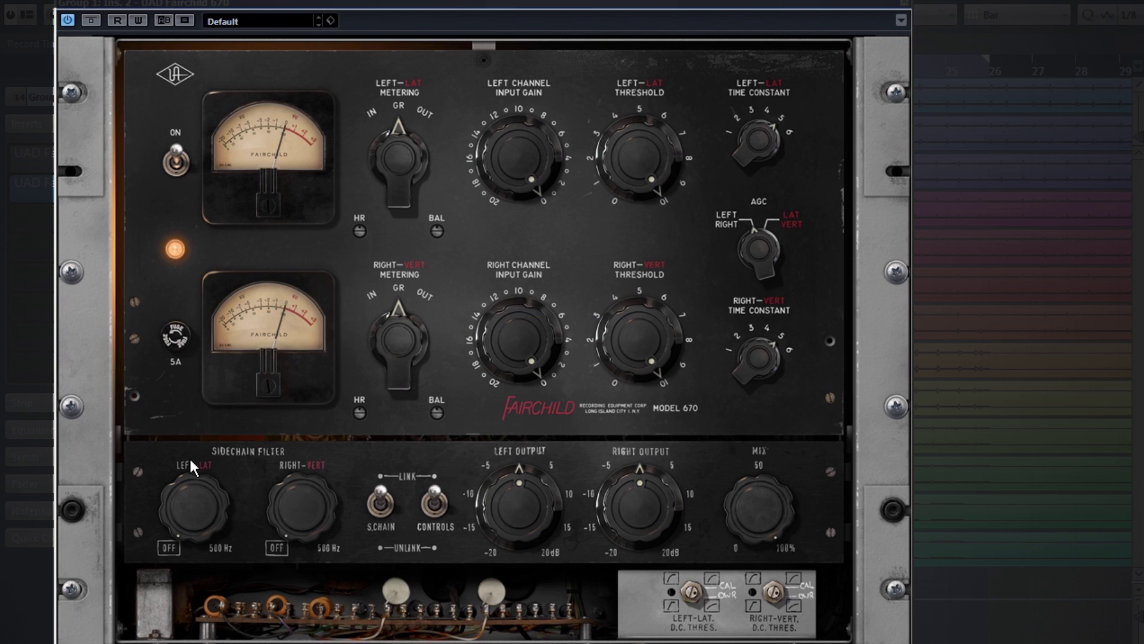
pyautogui.moveTo(187, 521); pyautogui.dragTo(189, 384)
pyautogui.moveTo(201, 498); pyautogui.dragTo(208, 623)
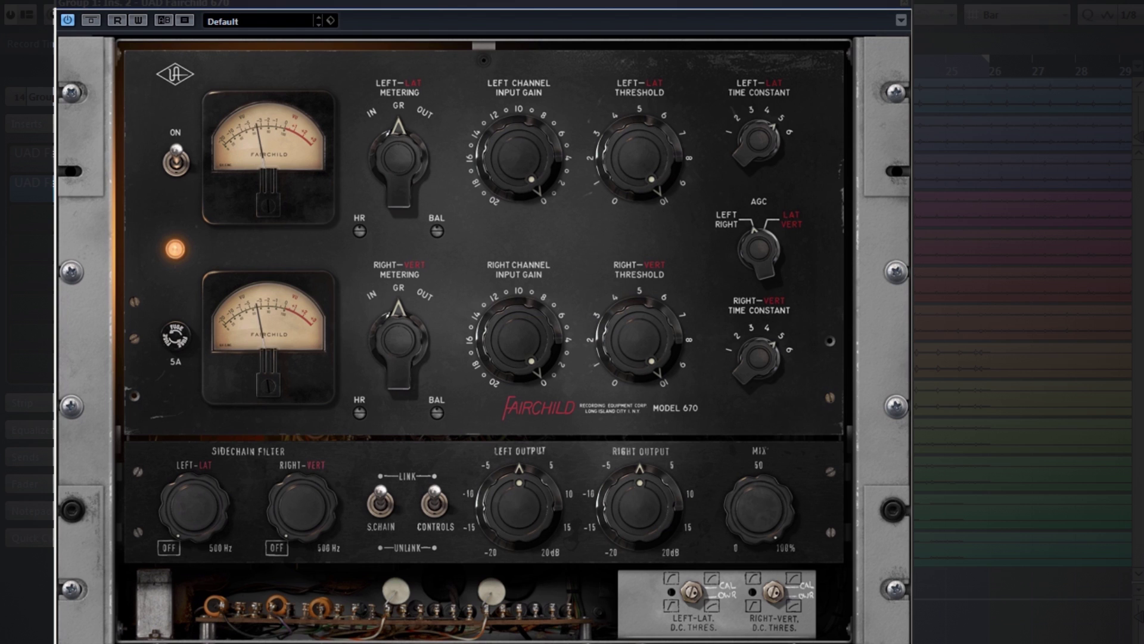
pyautogui.click(186, 525)
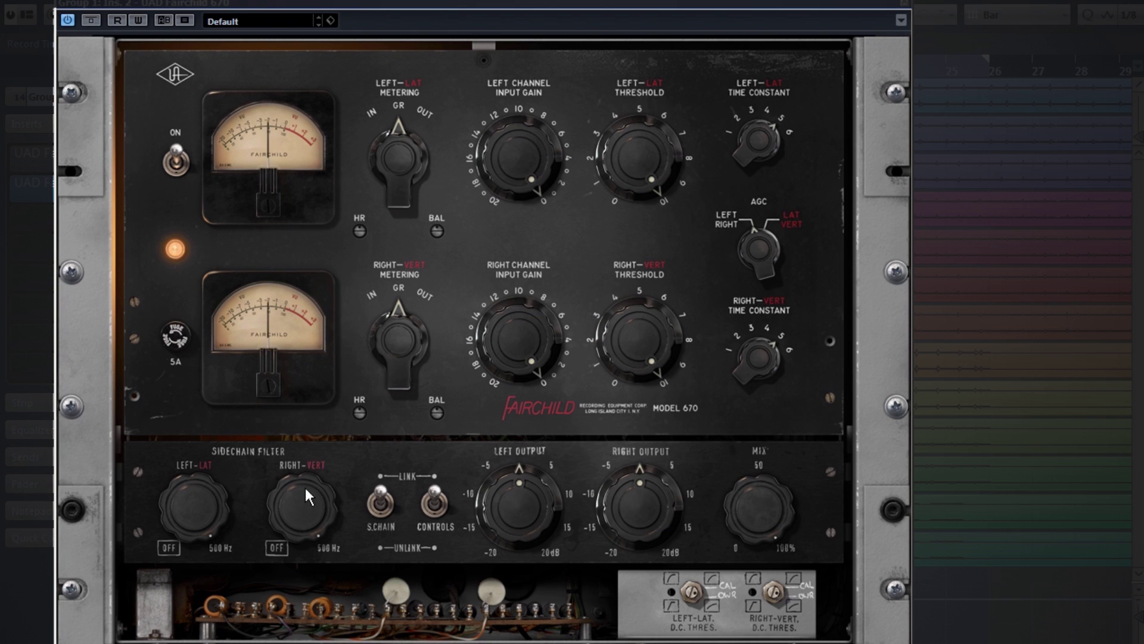
pyautogui.moveTo(202, 494); pyautogui.dragTo(184, 593)
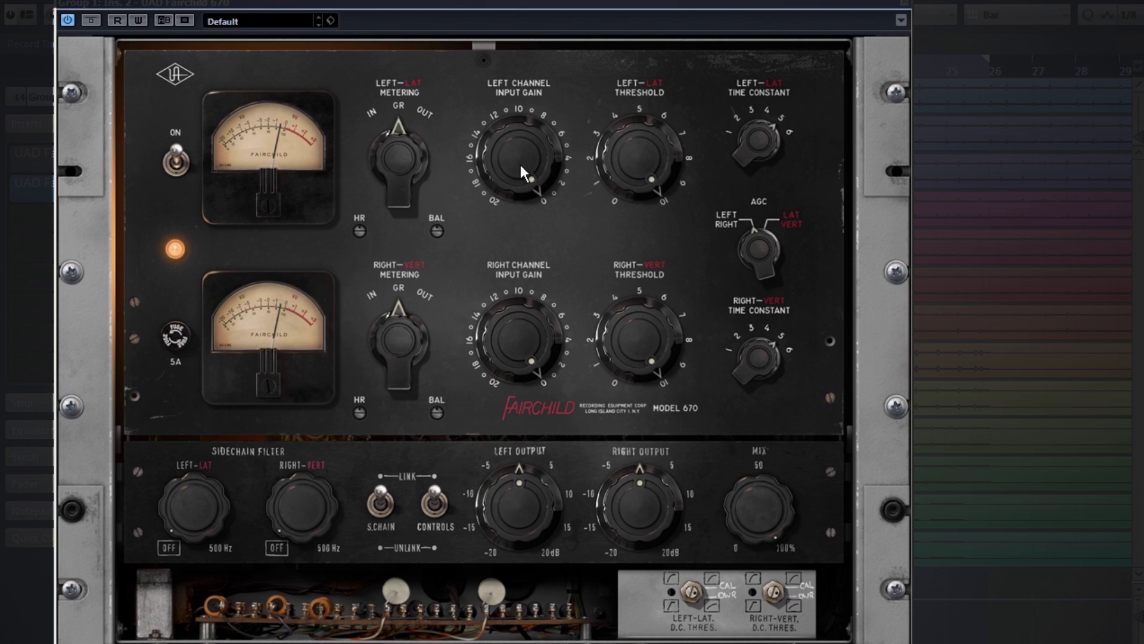
pyautogui.moveTo(187, 518); pyautogui.dragTo(194, 545)
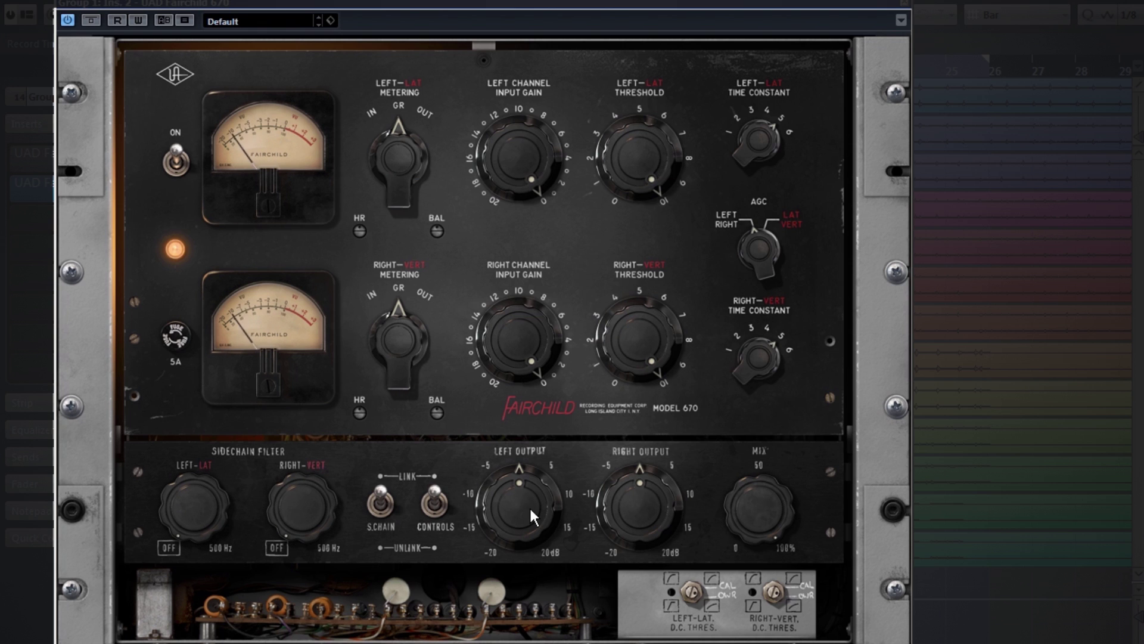
# Raise the linked outputs to about 4 dB and compare Mix at 0 and 100%, leaving it at 100%.
pyautogui.moveTo(547, 499); pyautogui.dragTo(547, 454)
pyautogui.moveTo(522, 503); pyautogui.dragTo(519, 536)
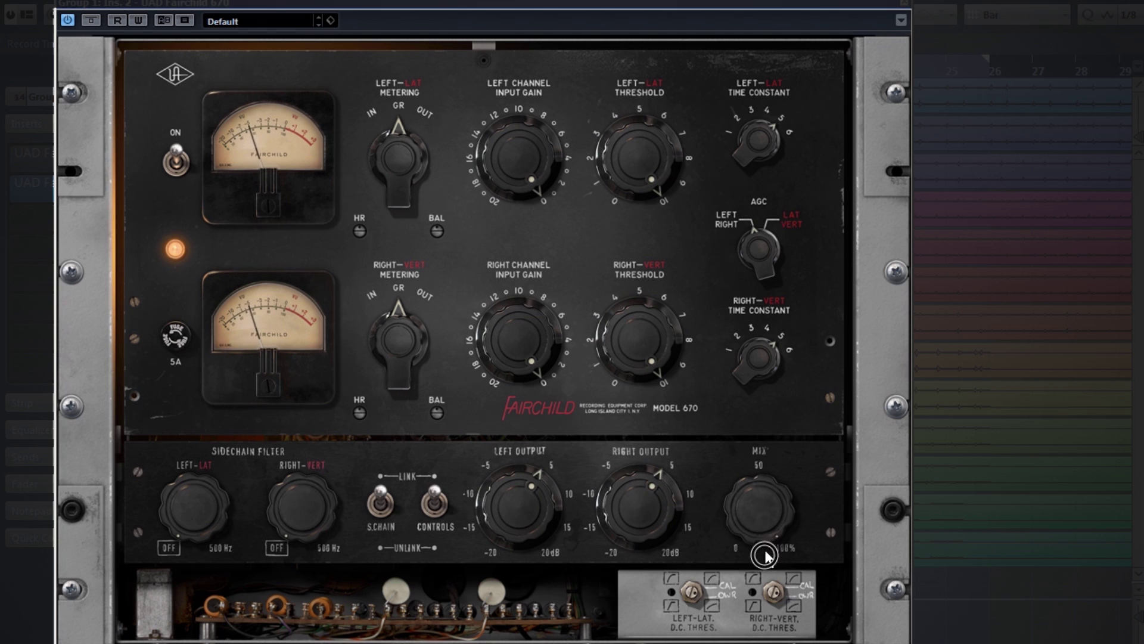
pyautogui.moveTo(750, 490); pyautogui.dragTo(734, 569)
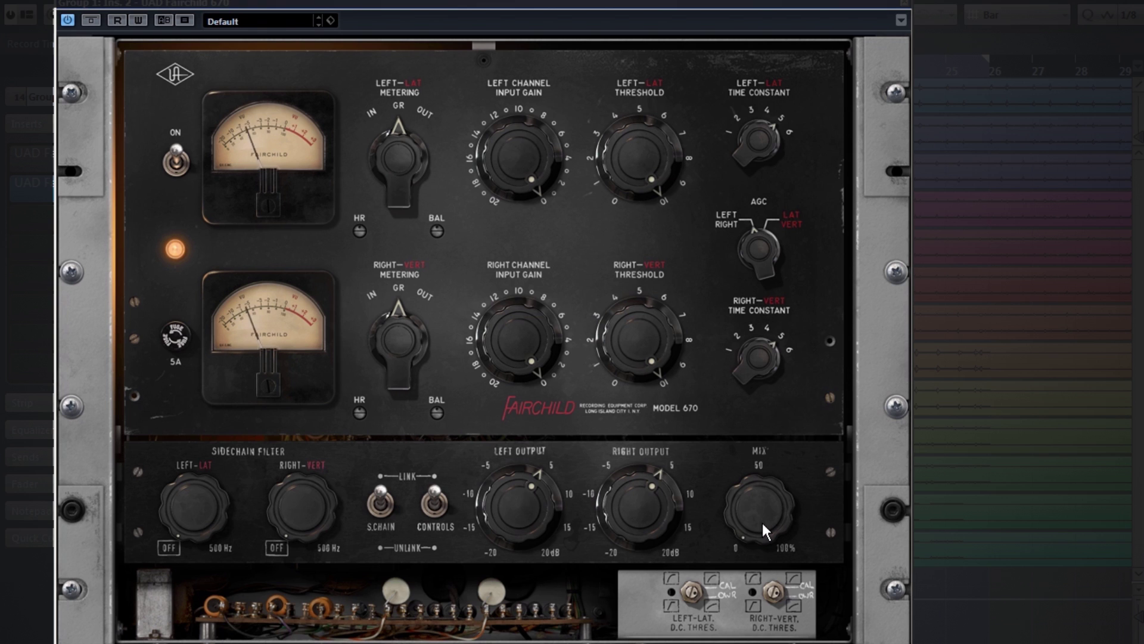
pyautogui.moveTo(760, 524); pyautogui.dragTo(750, 246)
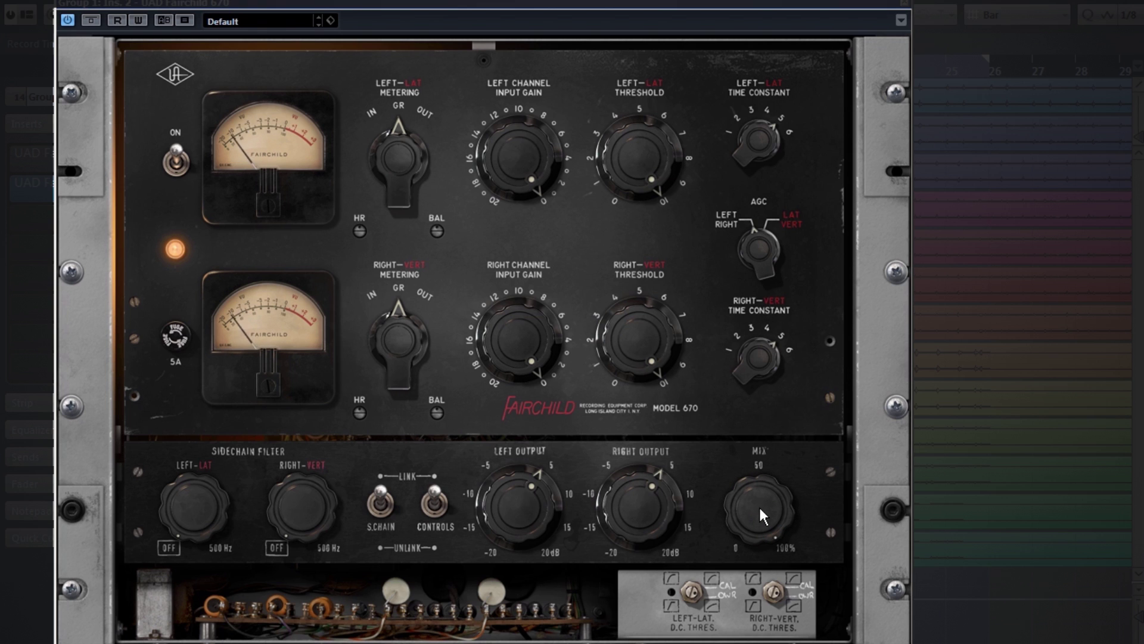
# Set the Mix to about 50% and adjust the left channel's headroom (HR) screw.
pyautogui.moveTo(759, 505); pyautogui.dragTo(747, 582)
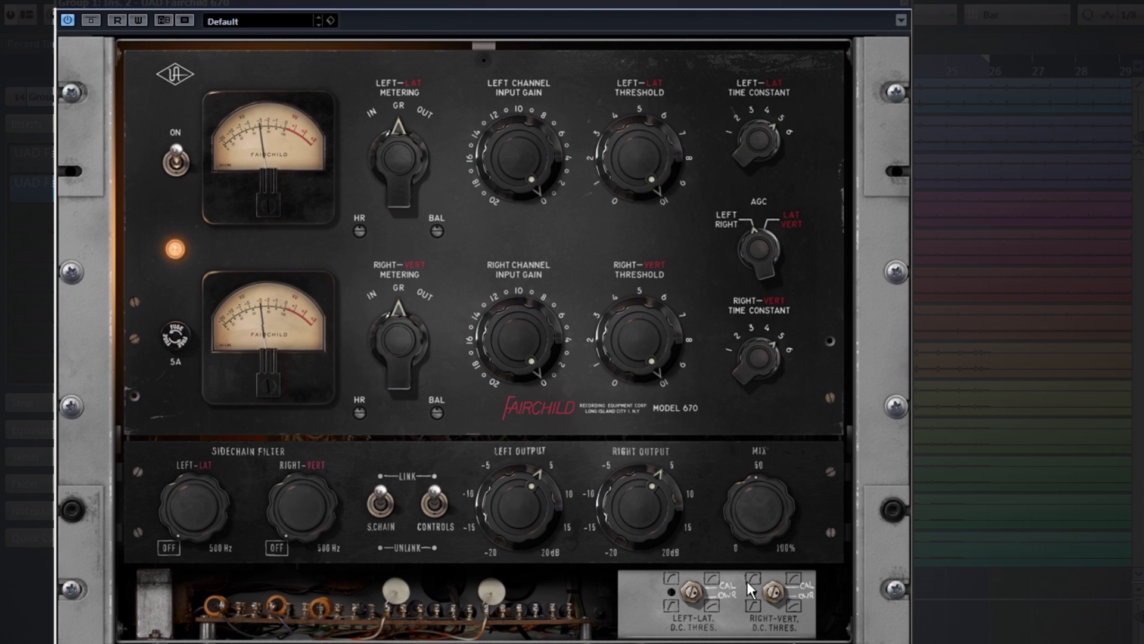
pyautogui.moveTo(358, 230)
pyautogui.mouseDown()
pyautogui.moveTo(360, 273)
pyautogui.moveTo(359, 226)
pyautogui.mouseUp()
# Switch to Adobe Acrobat Pro and read the Headroom section on page 167 of the UAD plug-in manual.
pyautogui.press('super+Tab')
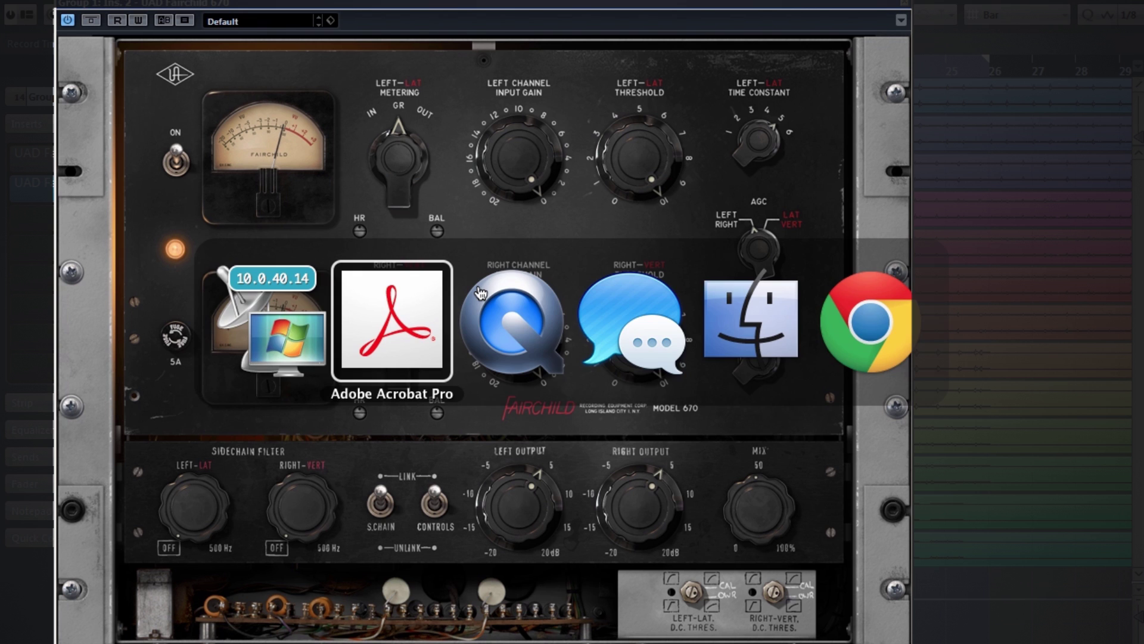
pyautogui.scroll(10, 828, 190)
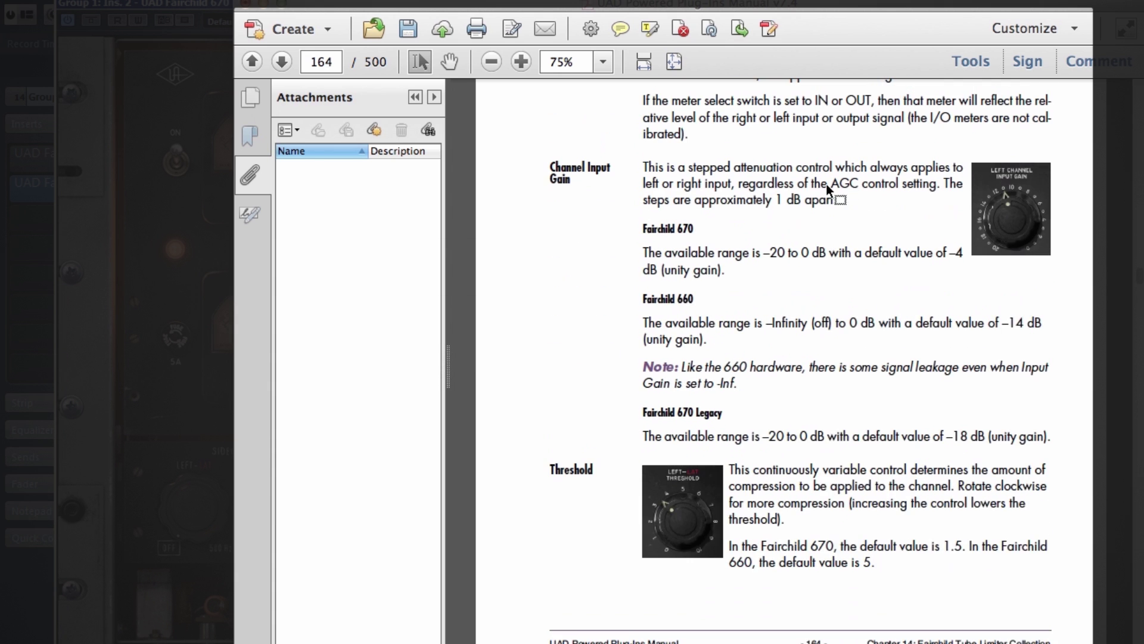
pyautogui.scroll(-20, 827, 190)
pyautogui.scroll(-10, 842, 305)
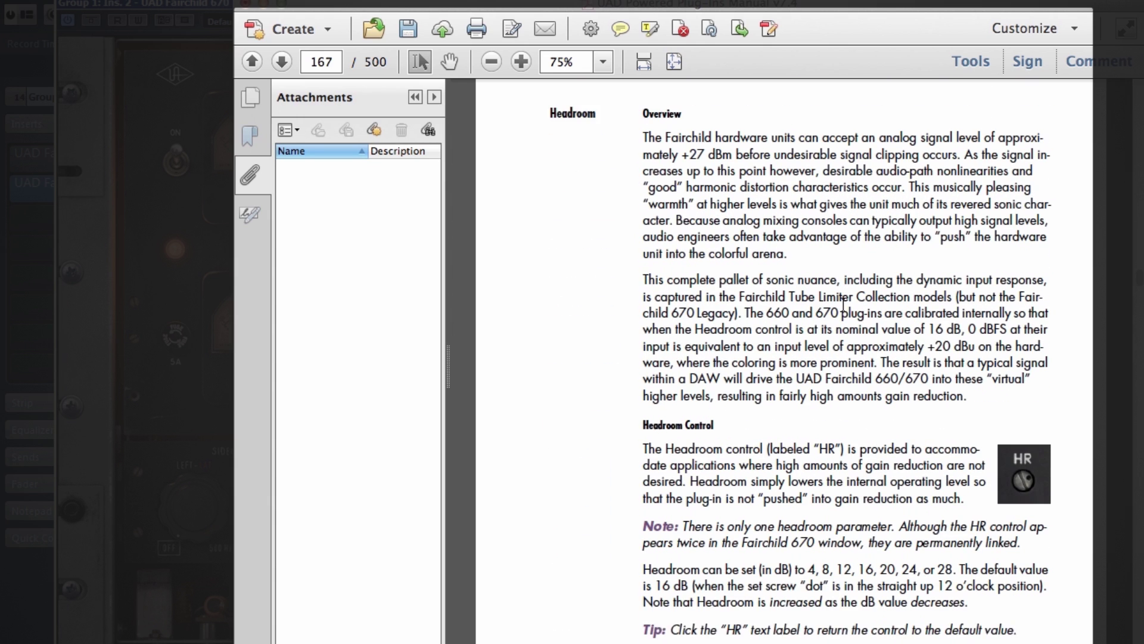
pyautogui.scroll(-1, 843, 305)
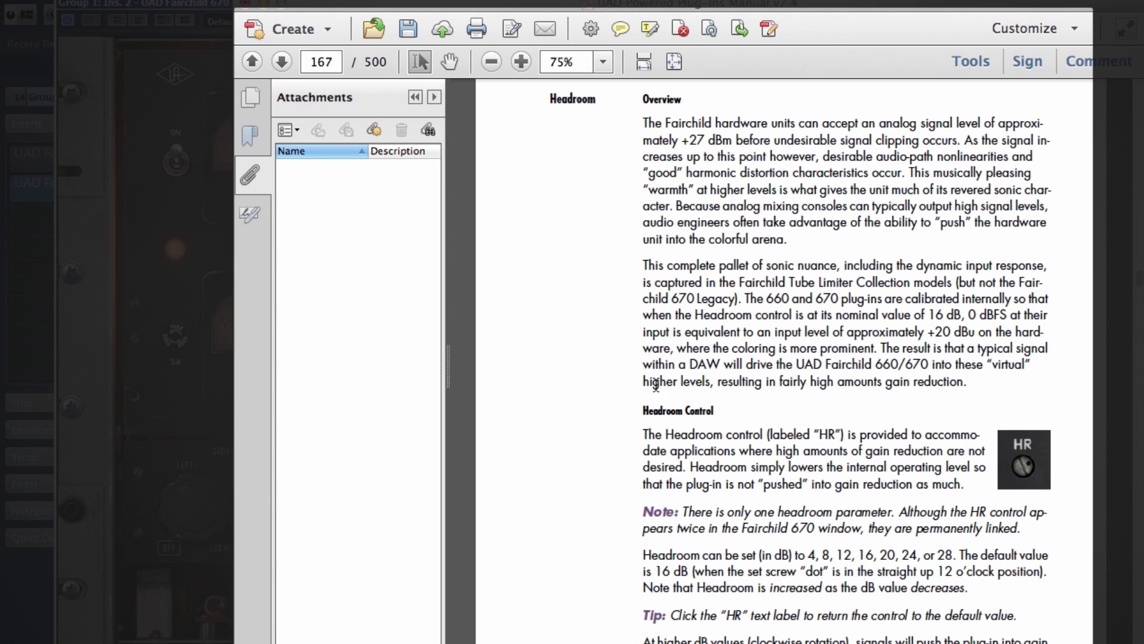
pyautogui.scroll(-5, 655, 385)
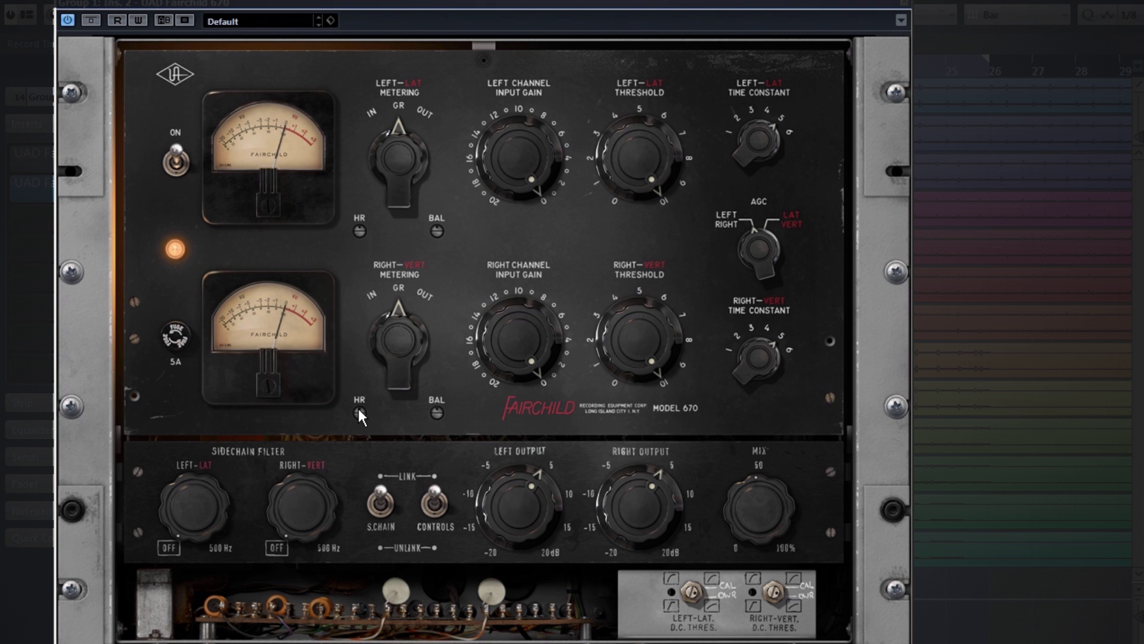
# Try different headroom settings with the HR screws of both channels in the Fairchild 670.
pyautogui.click(358, 410)
pyautogui.moveTo(358, 408); pyautogui.dragTo(373, 233)
pyautogui.click(360, 229)
pyautogui.moveTo(360, 230); pyautogui.dragTo(370, 421)
# Try different bias balance settings with the left channel's BAL screw.
pyautogui.moveTo(436, 232); pyautogui.dragTo(455, 178)
pyautogui.moveTo(435, 227); pyautogui.dragTo(427, 411)
pyautogui.moveTo(436, 229); pyautogui.dragTo(437, 132)
# Compare the sound with the Fairchild 670 powered off and on, leaving it on.
pyautogui.click(177, 166)
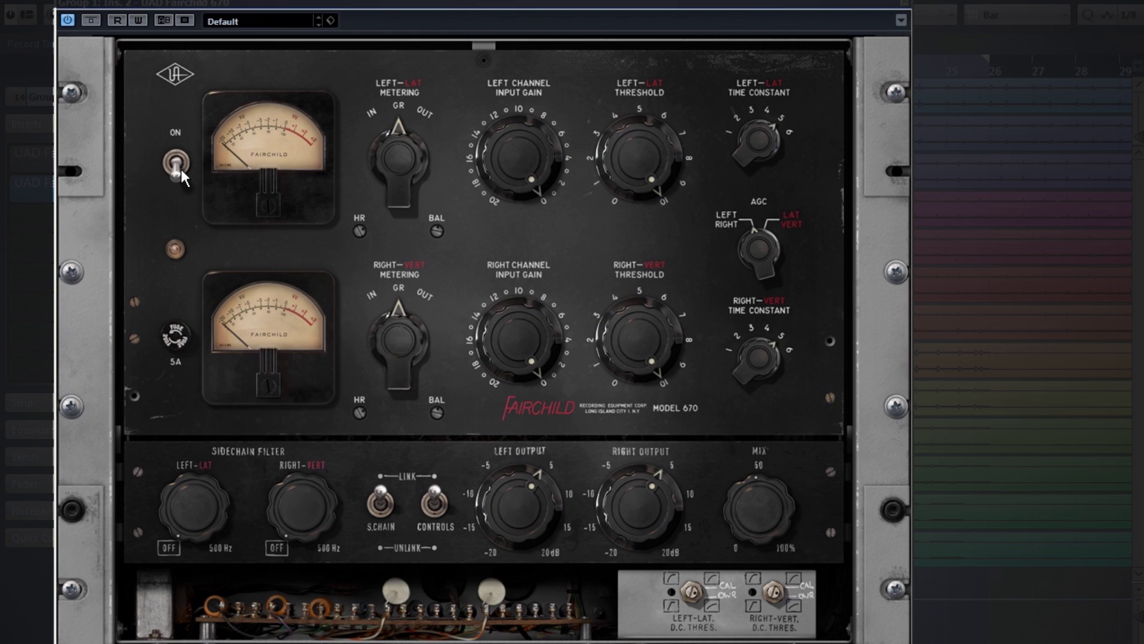
pyautogui.click(175, 161)
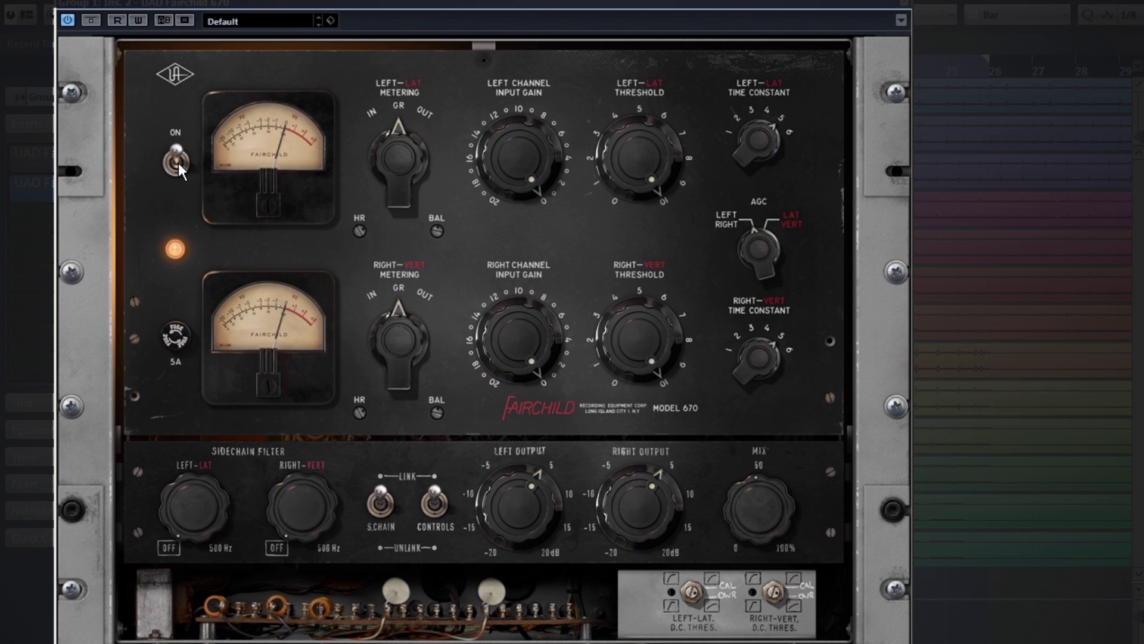
pyautogui.click(175, 166)
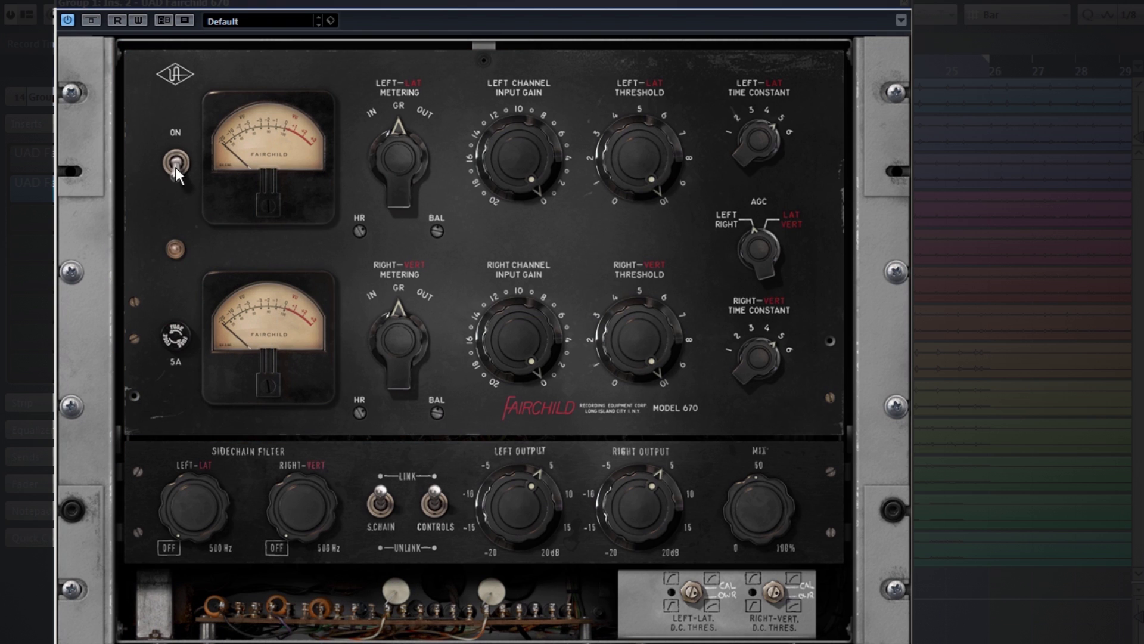
pyautogui.click(176, 149)
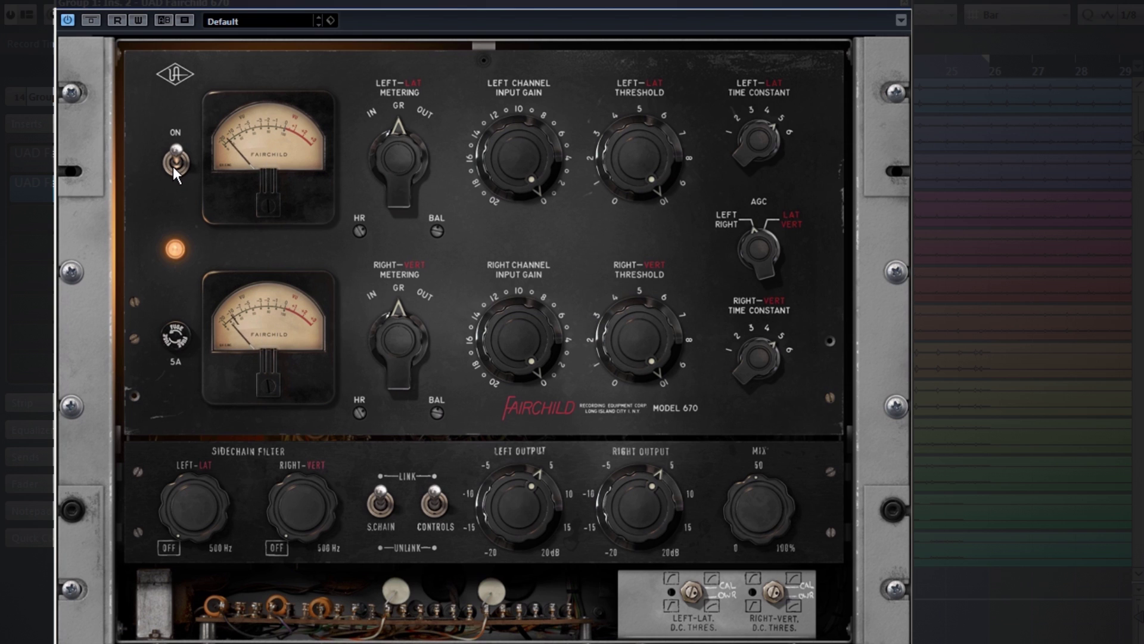
pyautogui.click(173, 166)
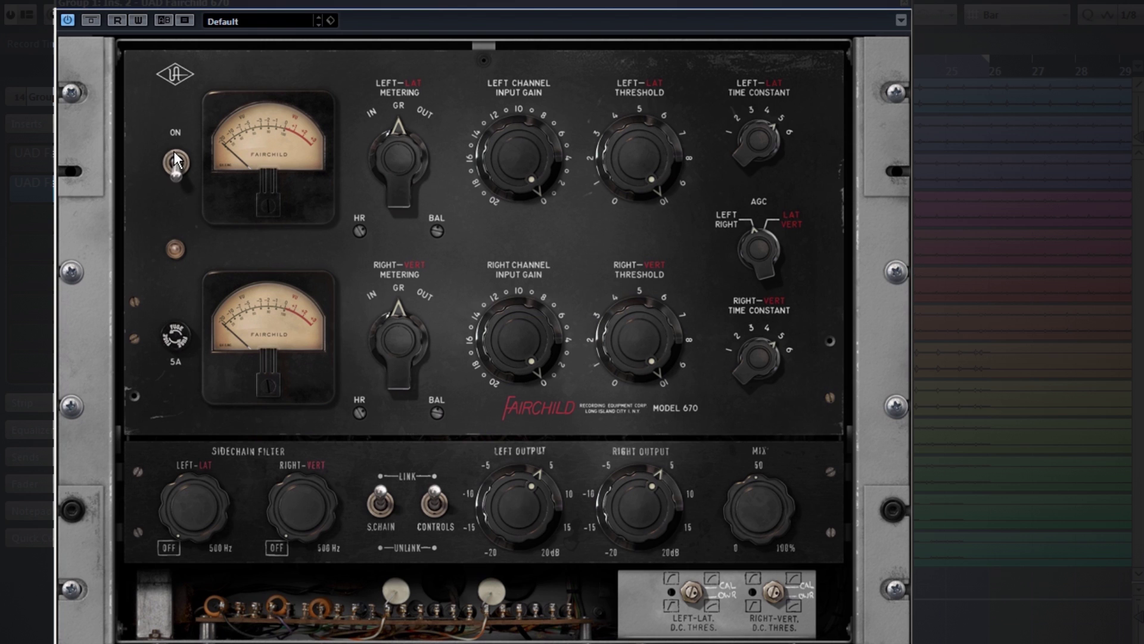
pyautogui.click(174, 162)
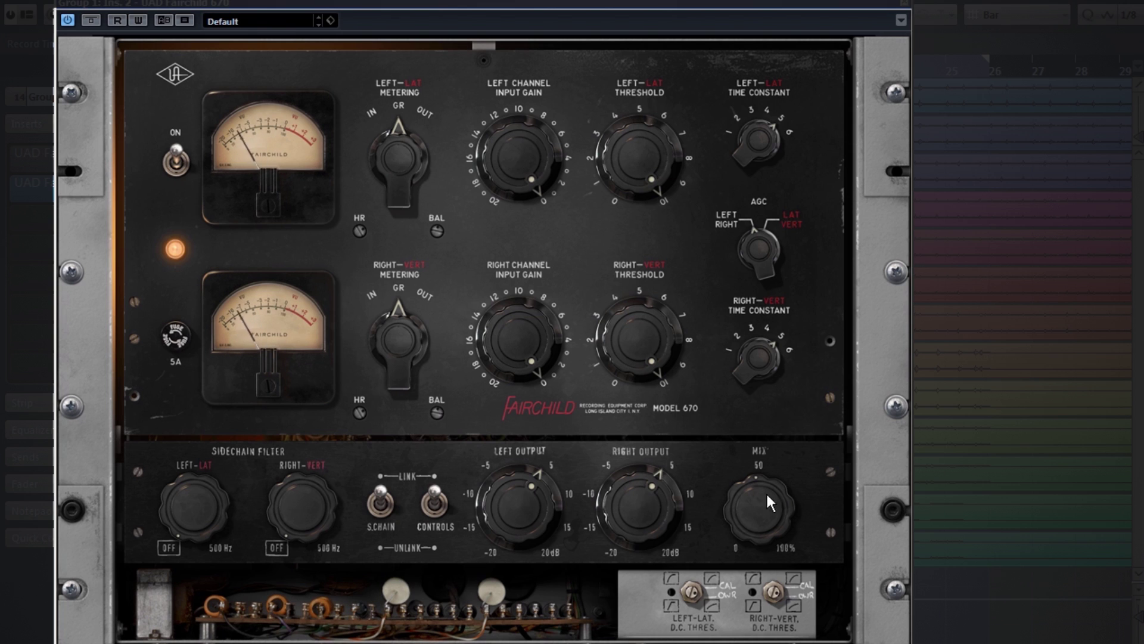
# Raise the linked outputs to about 13 dB and compare the sound with the compressor off and on.
pyautogui.moveTo(620, 532); pyautogui.dragTo(609, 487)
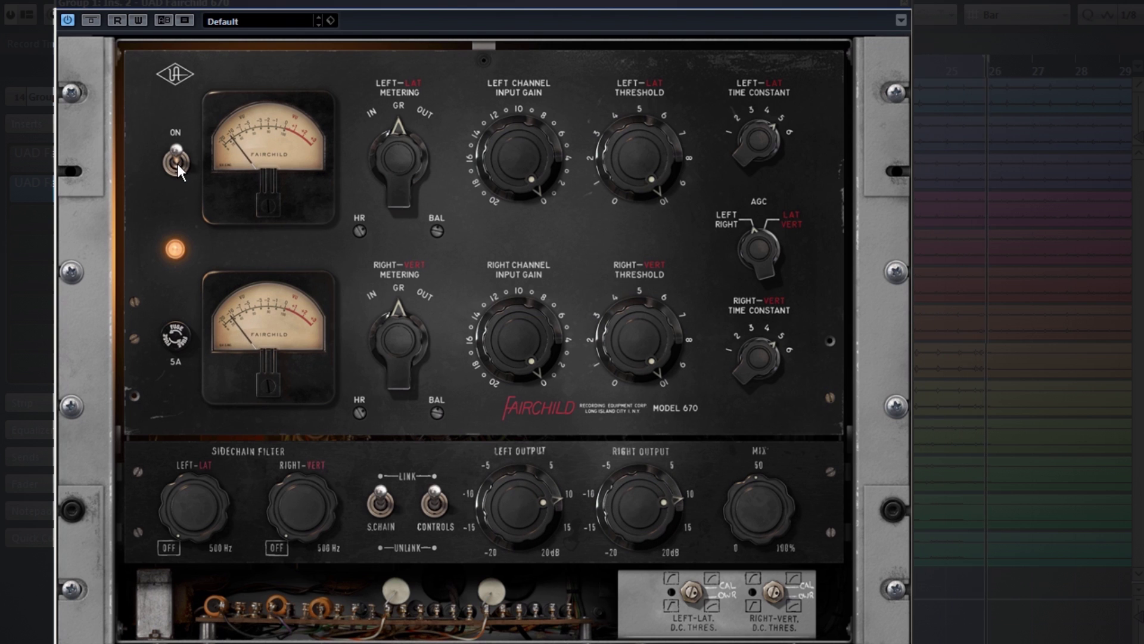
pyautogui.moveTo(646, 501); pyautogui.dragTo(651, 490)
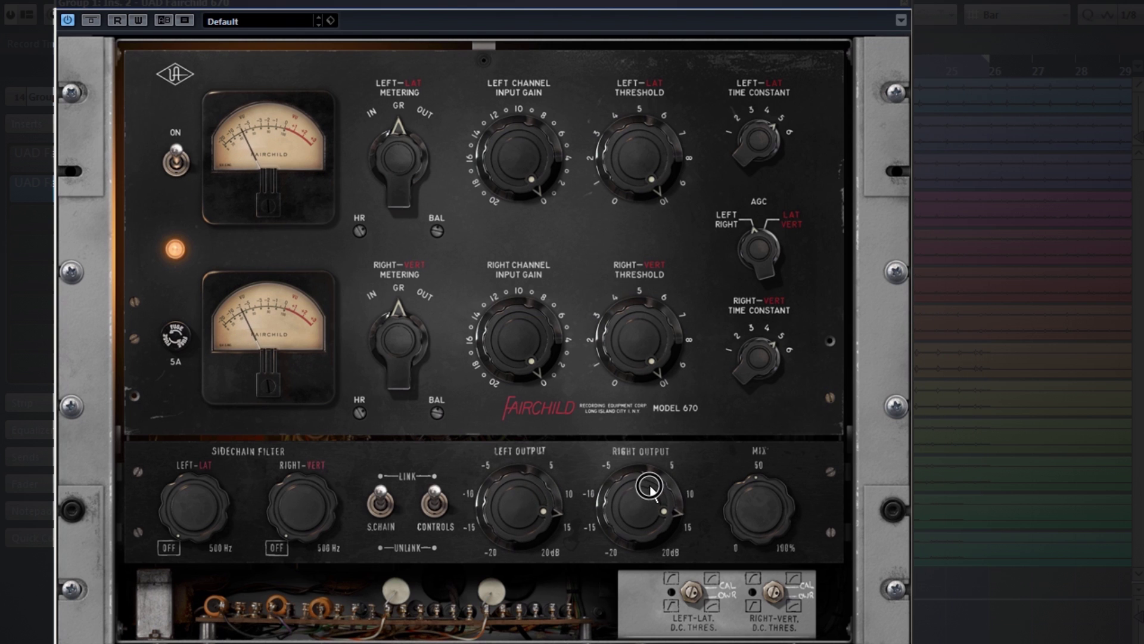
pyautogui.click(180, 170)
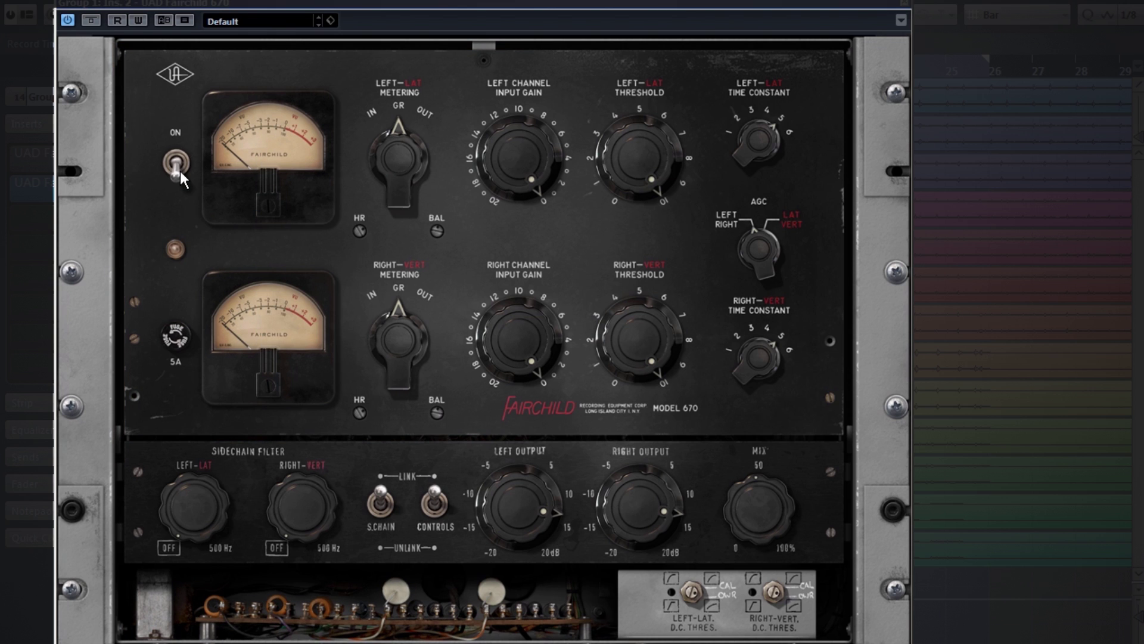
pyautogui.click(179, 156)
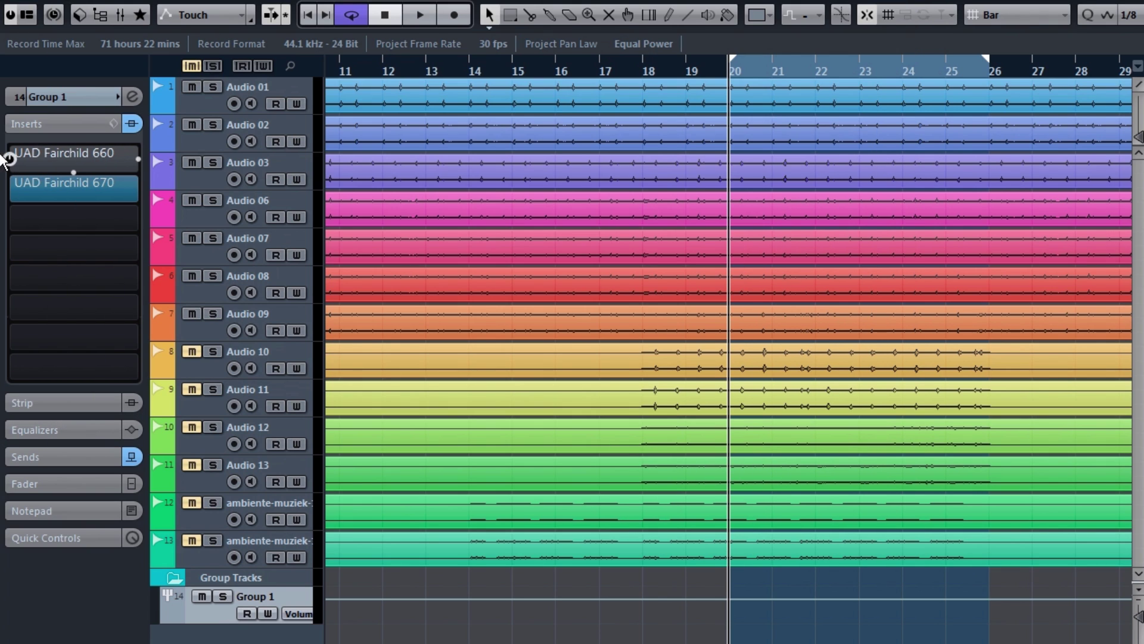
# Enable the UAD Fairchild 660 insert on Group 1, view its controls, and close its window.
pyautogui.click(8, 159)
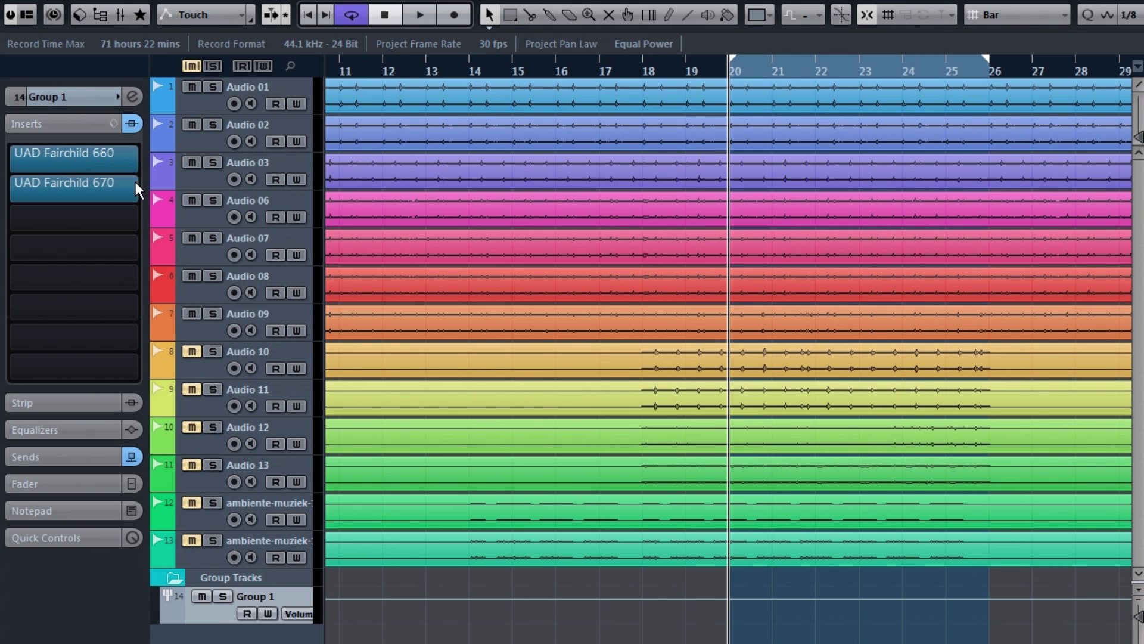
pyautogui.click(107, 152)
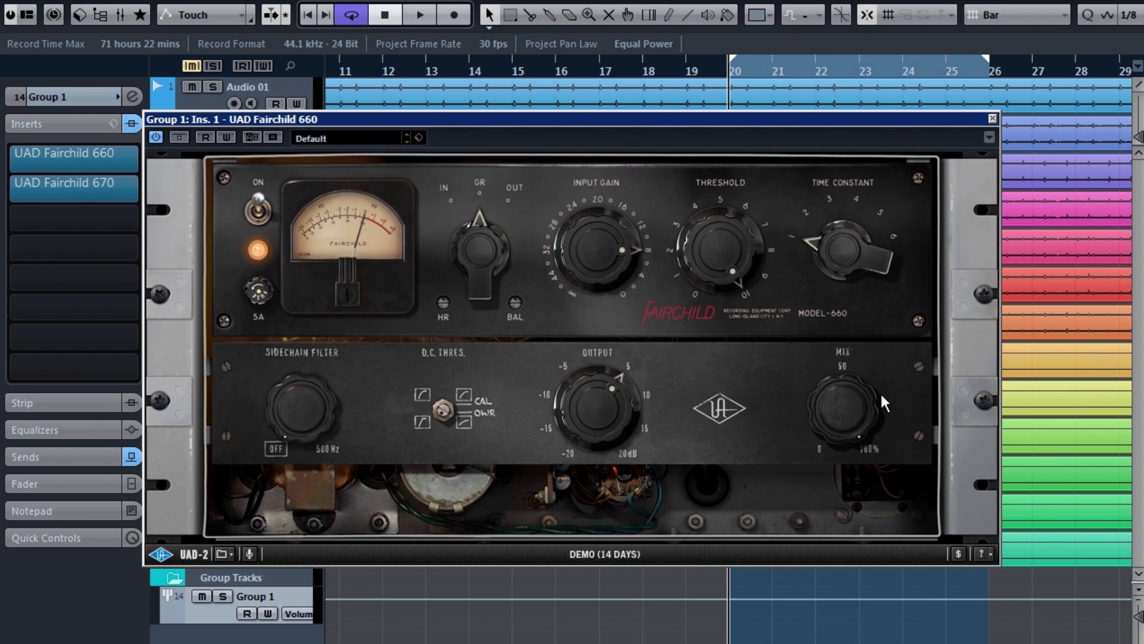
pyautogui.click(994, 119)
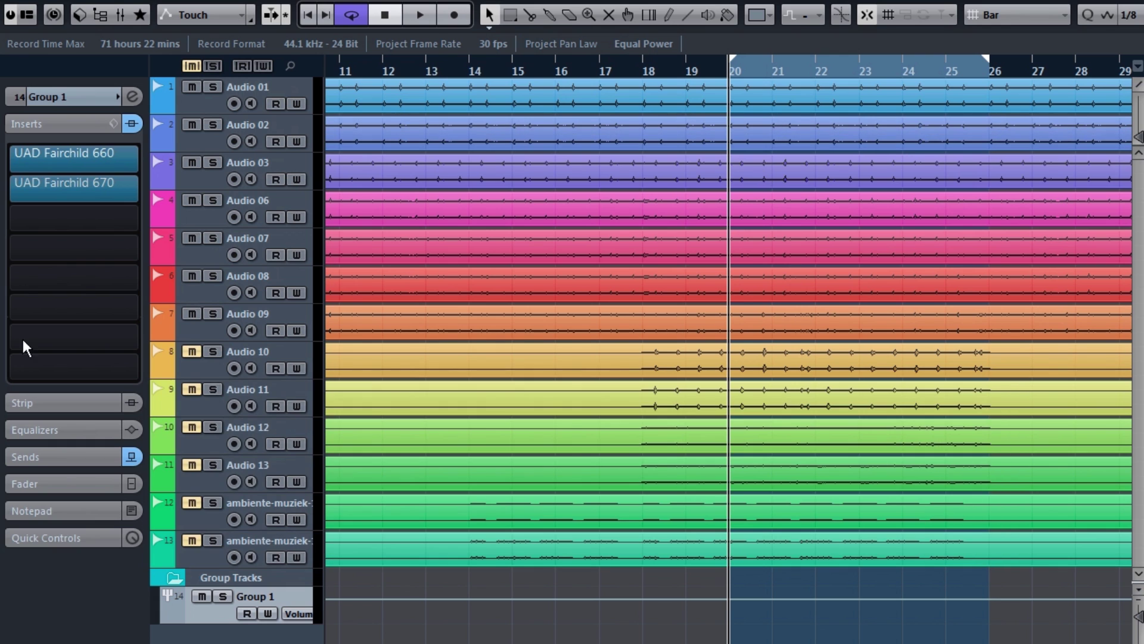
# Search the effects for "fair" in Group 1's third insert slot and select UAD Fairchild 670 Legacy(m).
pyautogui.click(87, 218)
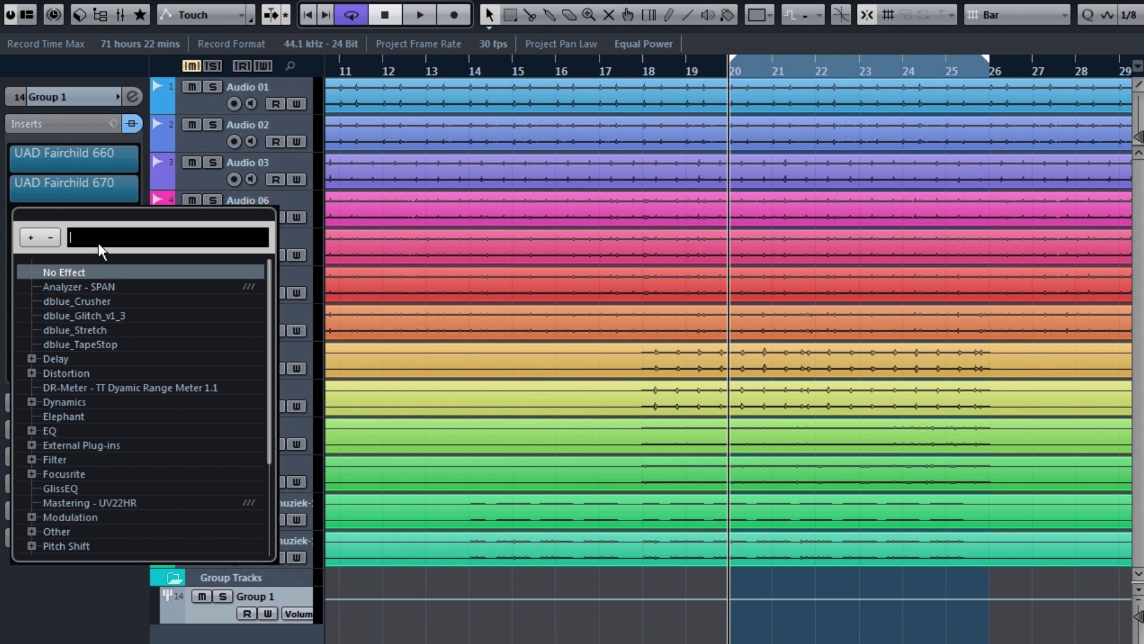
pyautogui.write('fair')
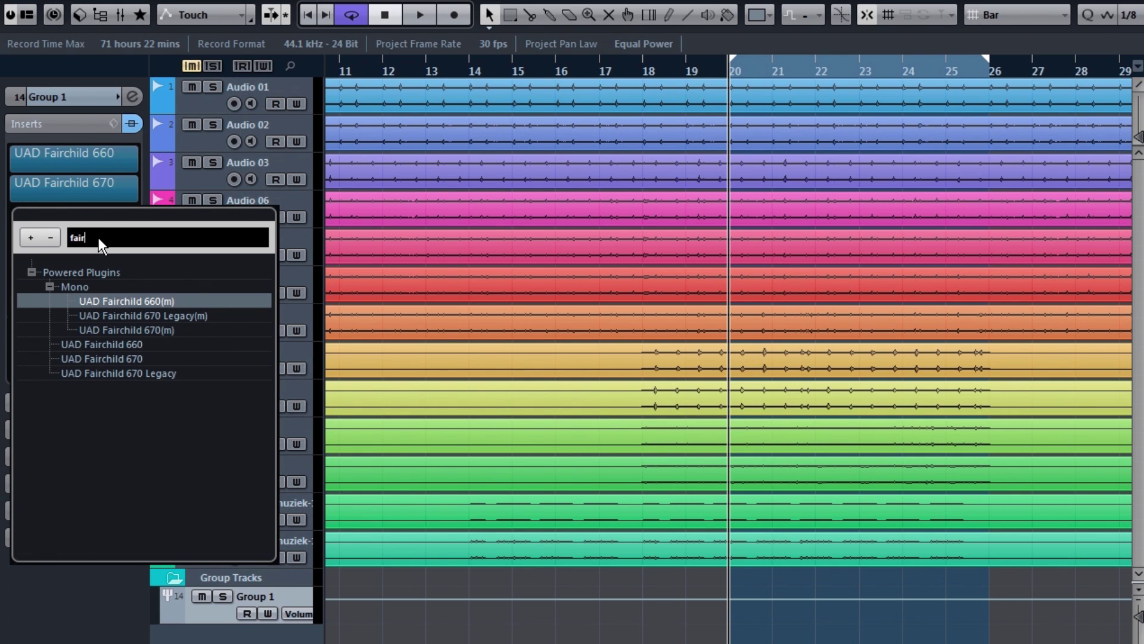
pyautogui.click(195, 311)
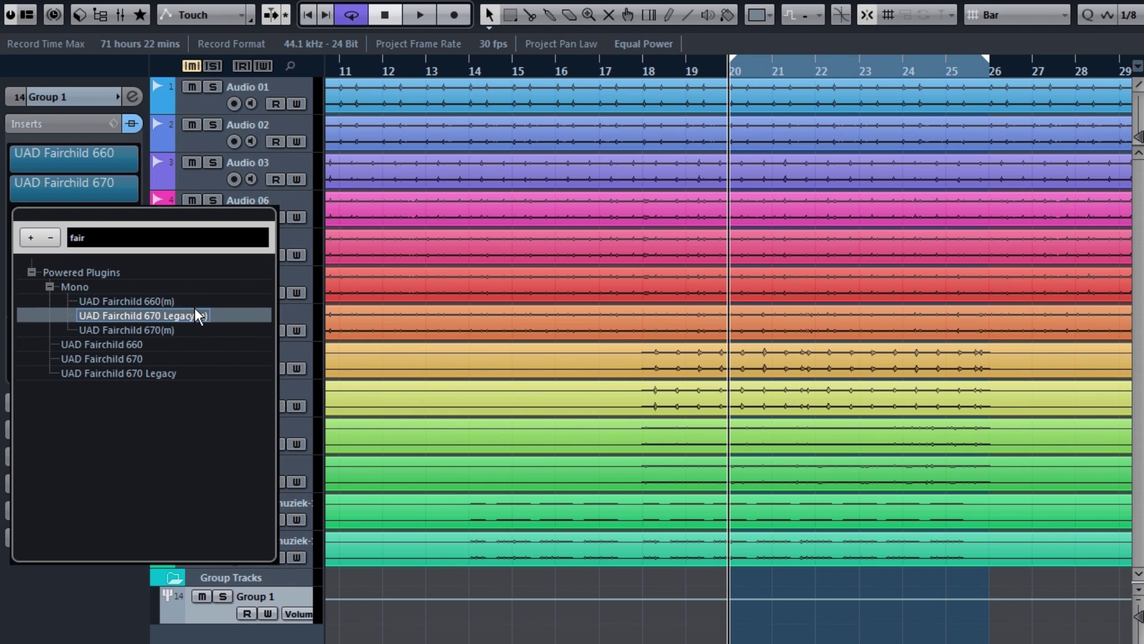